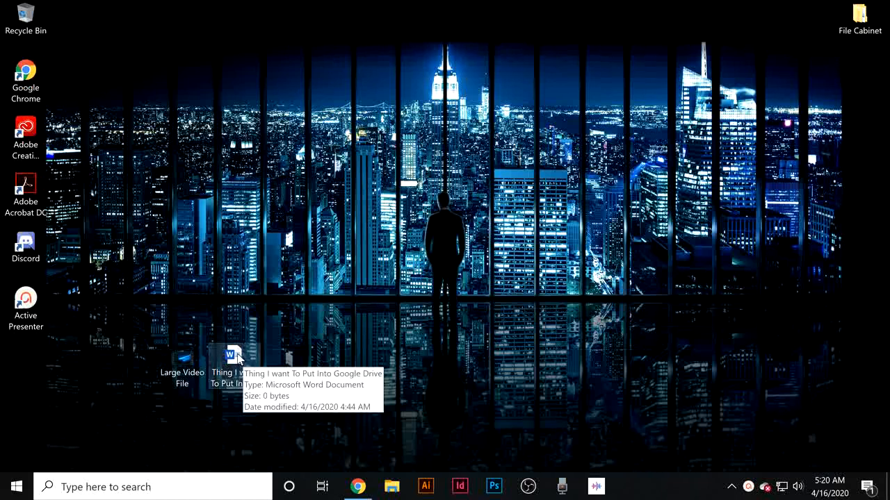
Open the desktop Word document 'Thing I want To Put Into Google Drive' and type Awoifgaeri9hgv9ieRG9Q90UI.
left_click(237, 357)
double_click(237, 357)
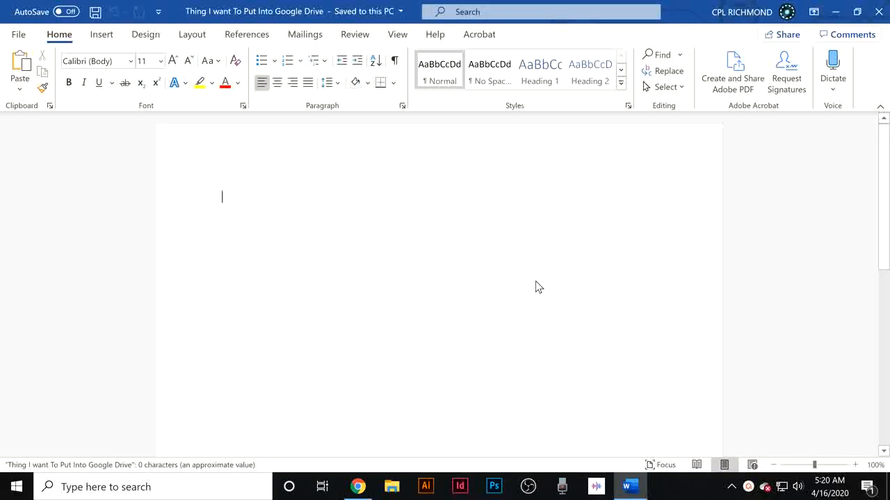
type("Awoifgaeri9hgv9ieRG9Q90UI")
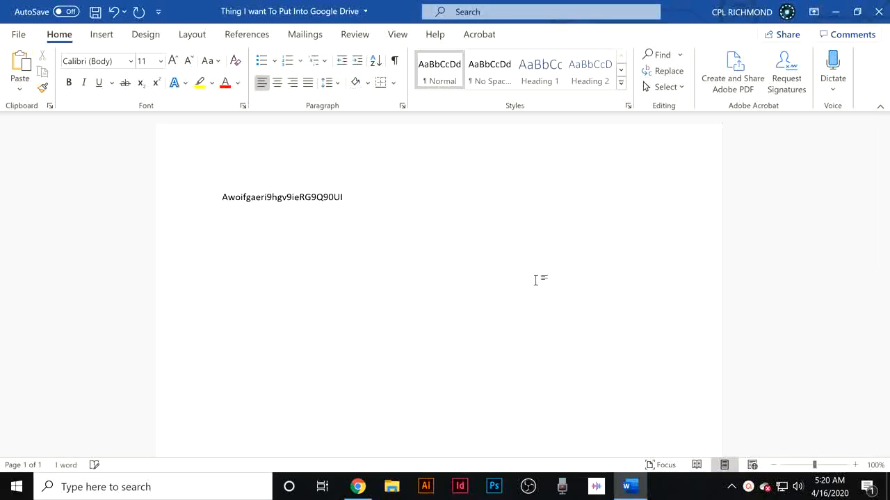
Save the document and close Word.
left_click(19, 34)
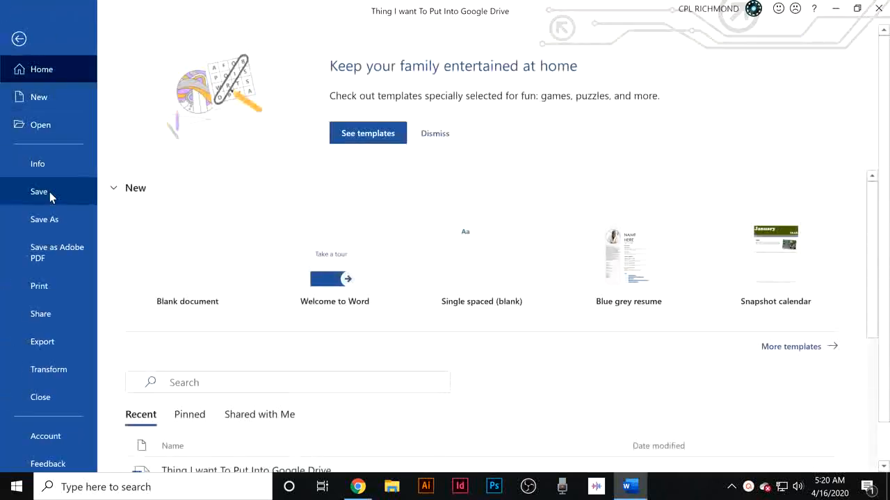
left_click(49, 192)
left_click(878, 8)
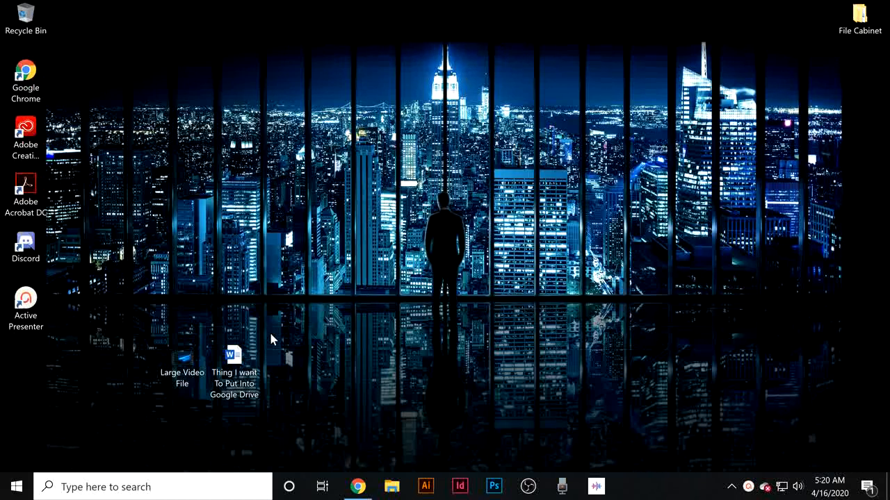
Open Google Drive in Chrome through the Google apps launcher in Gmail.
mouse_move(179, 358)
left_click(369, 481)
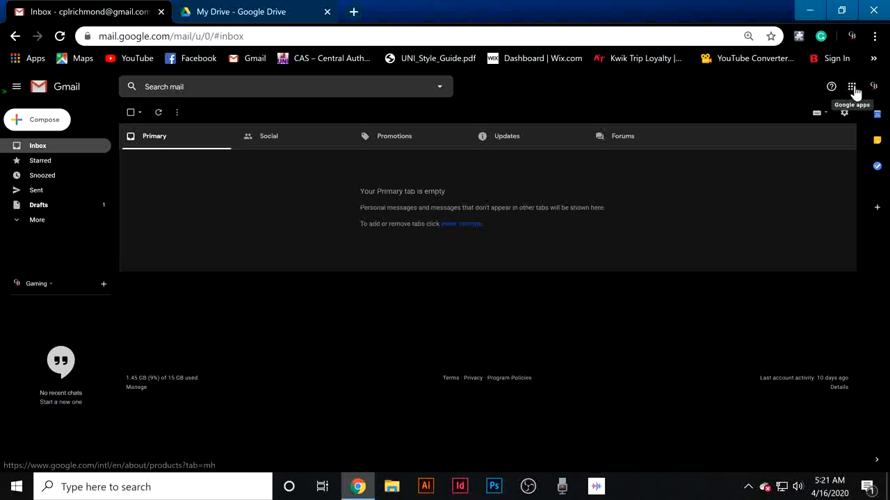
left_click(852, 88)
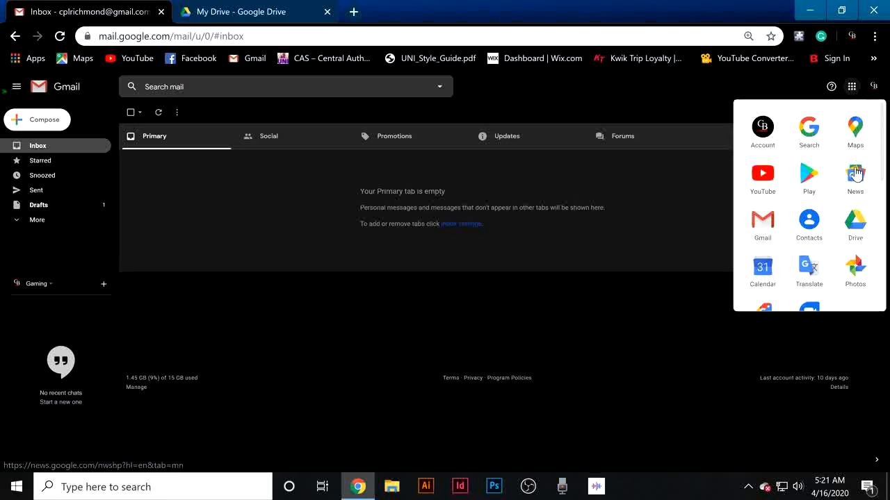
left_click(855, 223)
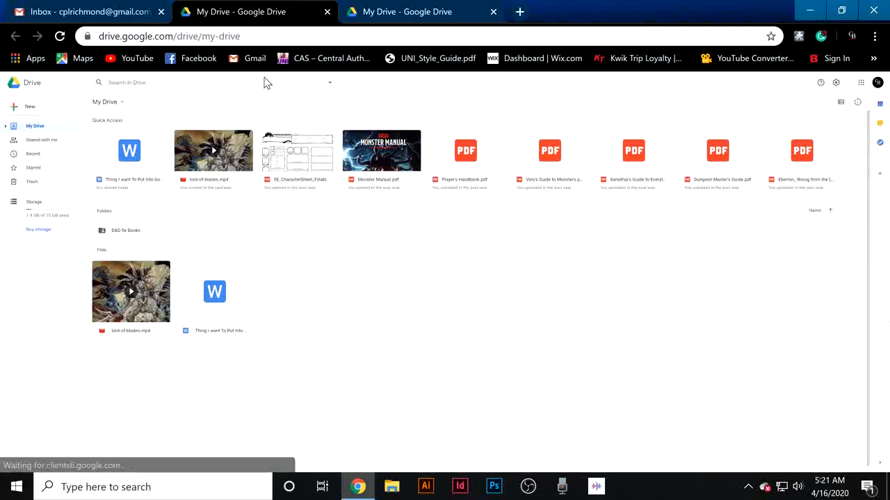
Open the D&D 5e Books folder to view its contents, then return to My Drive.
left_click(128, 234)
double_click(128, 232)
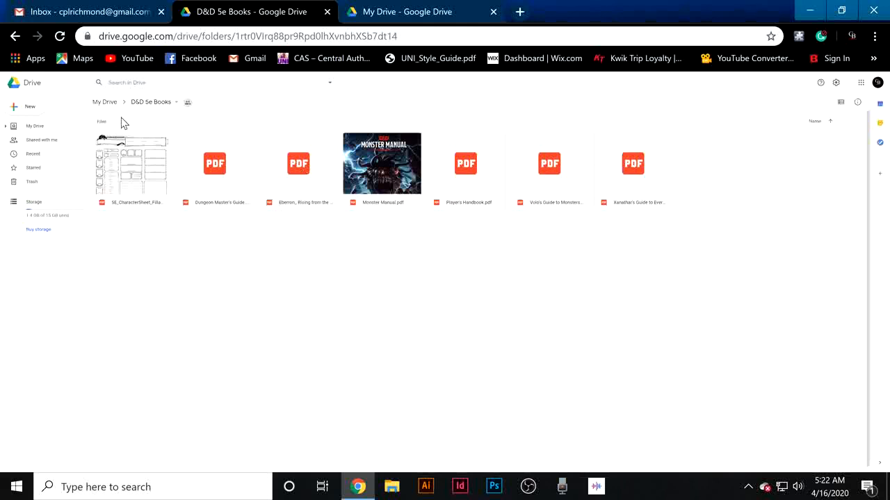
left_click(16, 37)
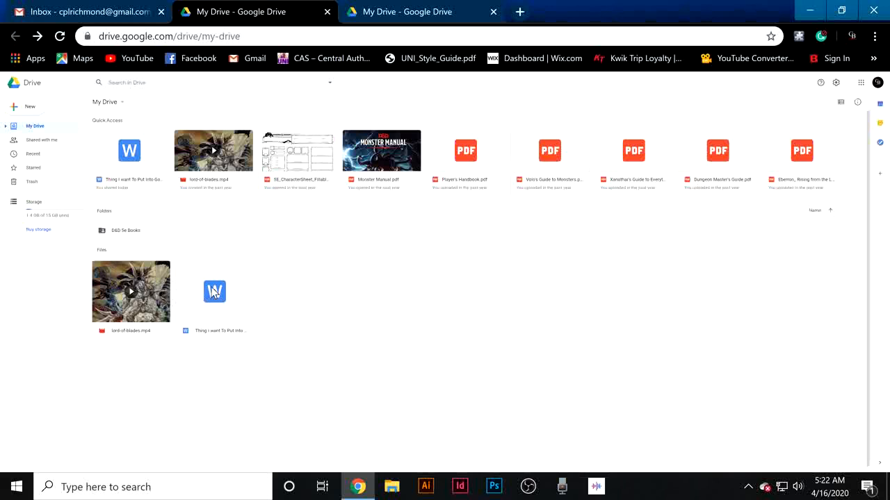
Browse the Shared with me section, open the Session Statblocks document to read it, and close its tab.
left_click(33, 142)
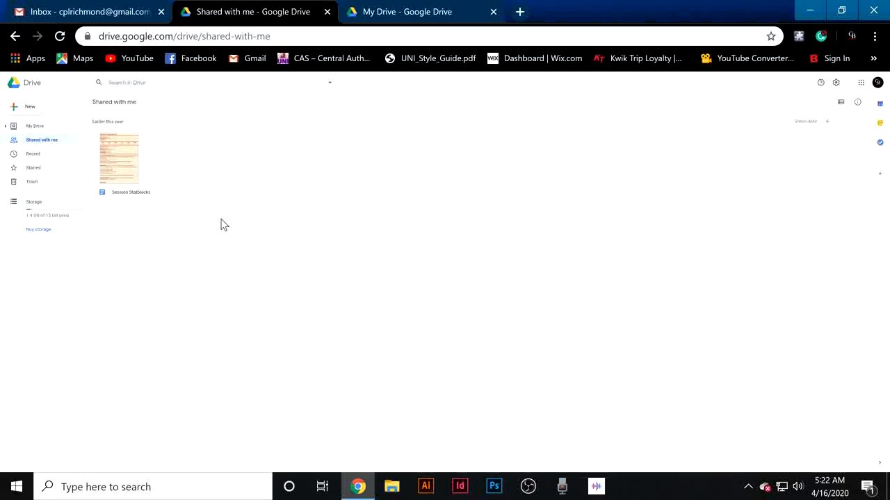
double_click(125, 167)
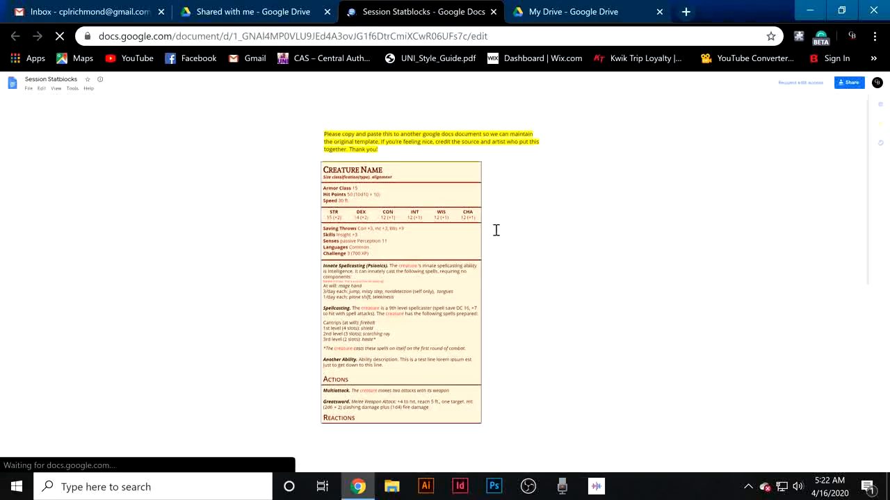
scroll(495, 230, "down", 2)
scroll(495, 230, "down", 1)
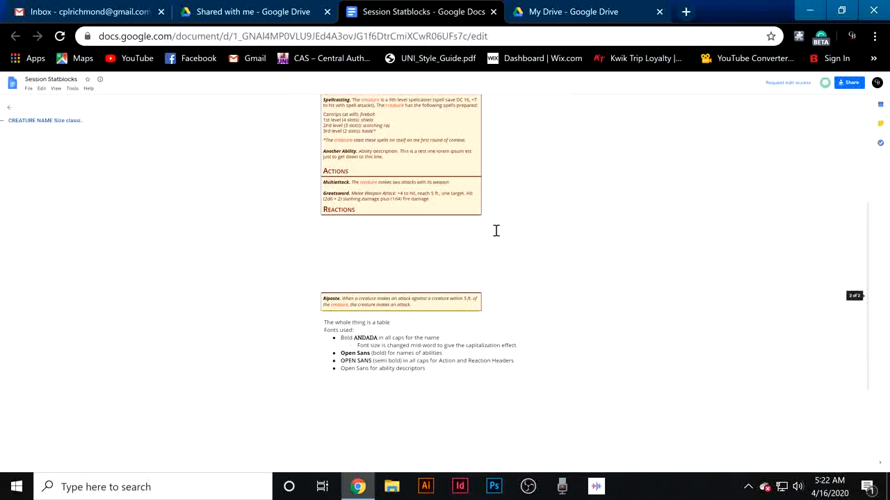
scroll(487, 250, "up", 3)
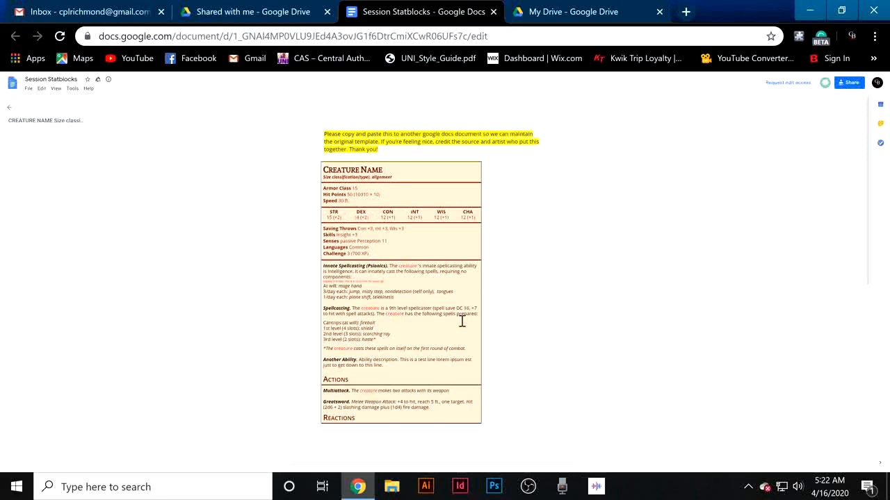
left_click(493, 11)
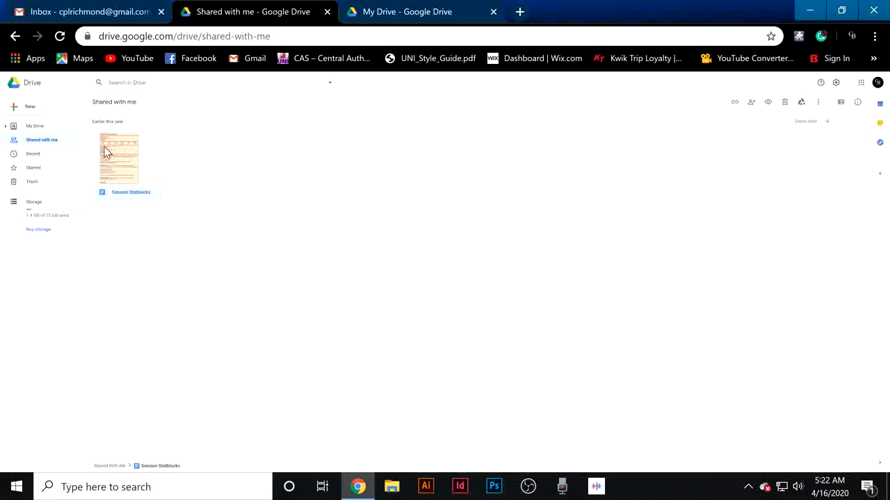
Delete the 'Thing I want To Put Into Google Drive' file from the Recent section.
left_click(32, 155)
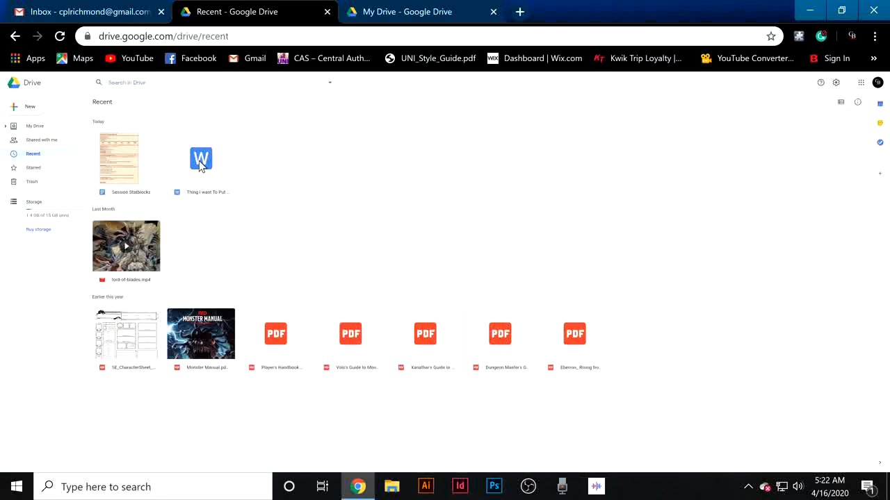
left_click(200, 163)
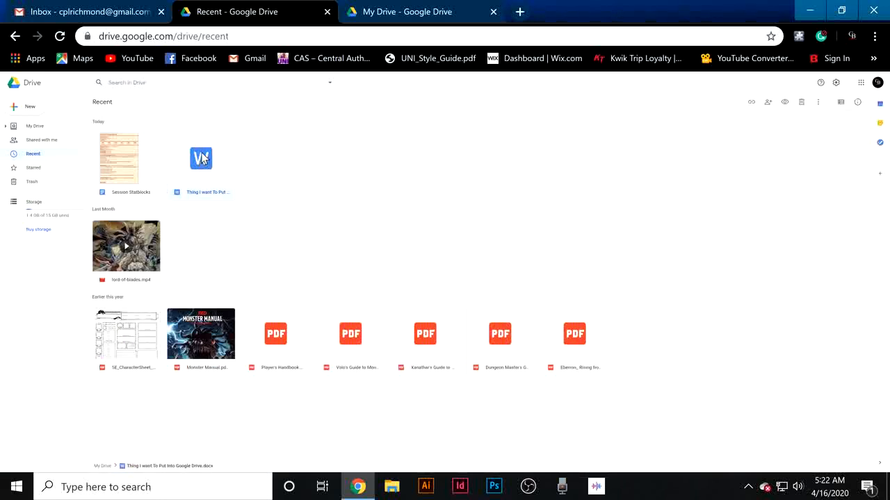
key("Delete")
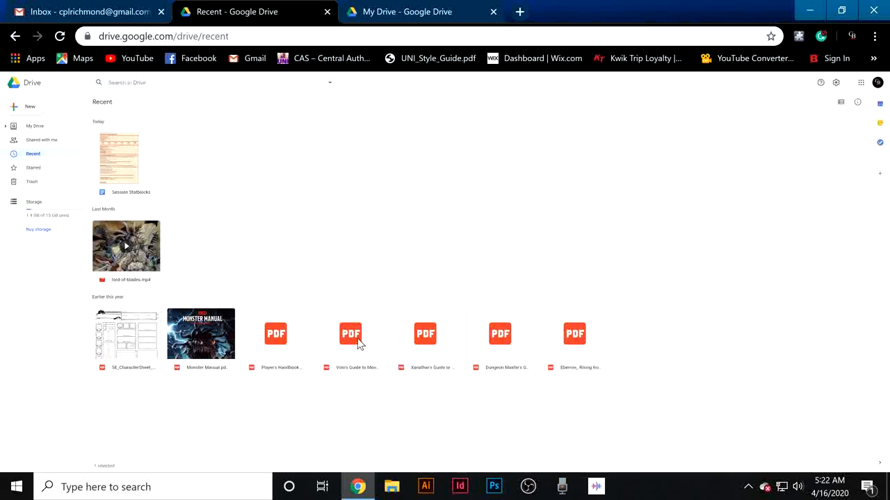
Browse the Starred and Trash sections, then return to My Drive.
left_click(43, 171)
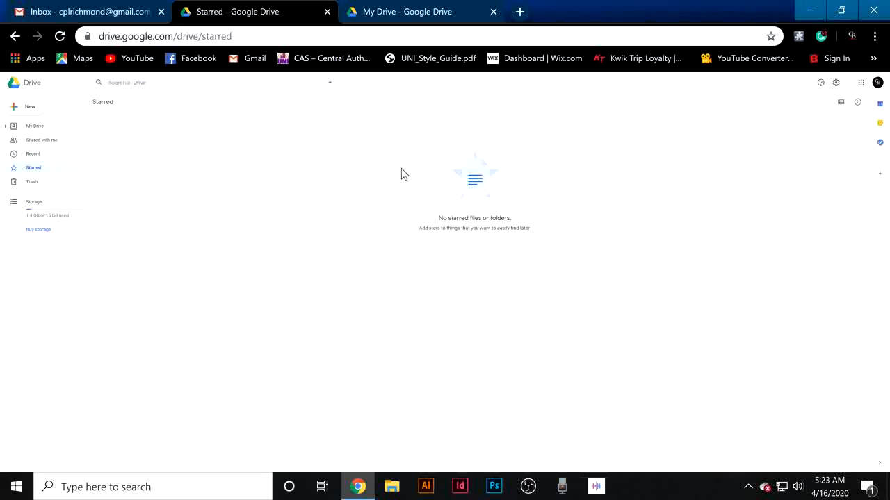
left_click(31, 188)
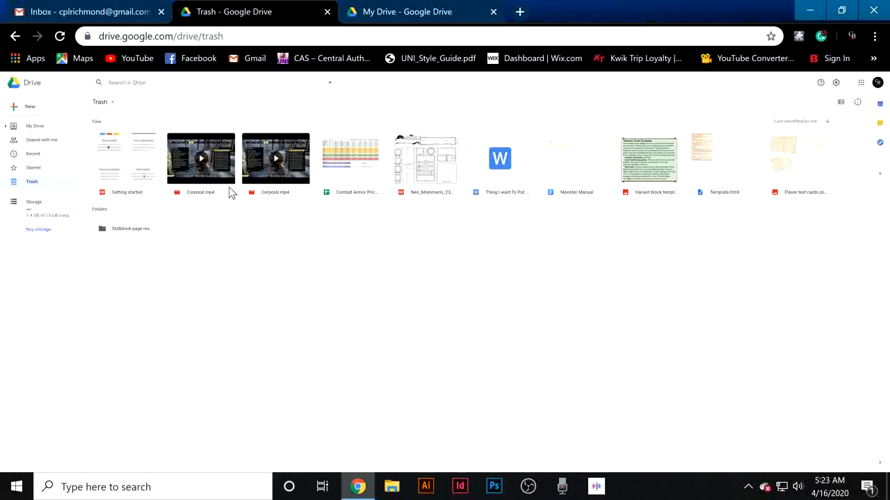
left_click(34, 127)
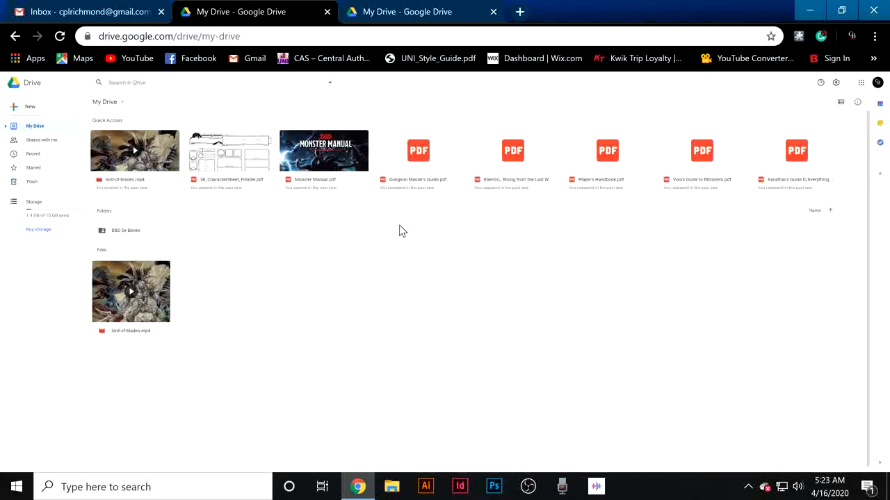
right_click(288, 231)
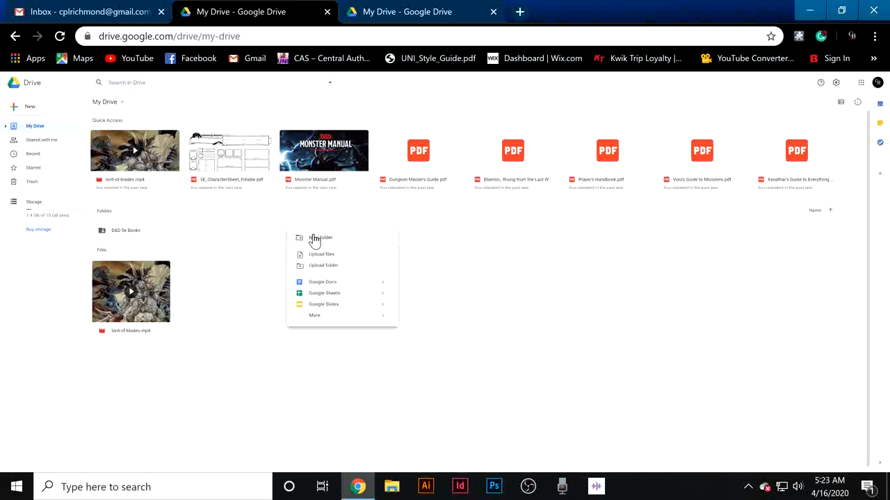
left_click(247, 234)
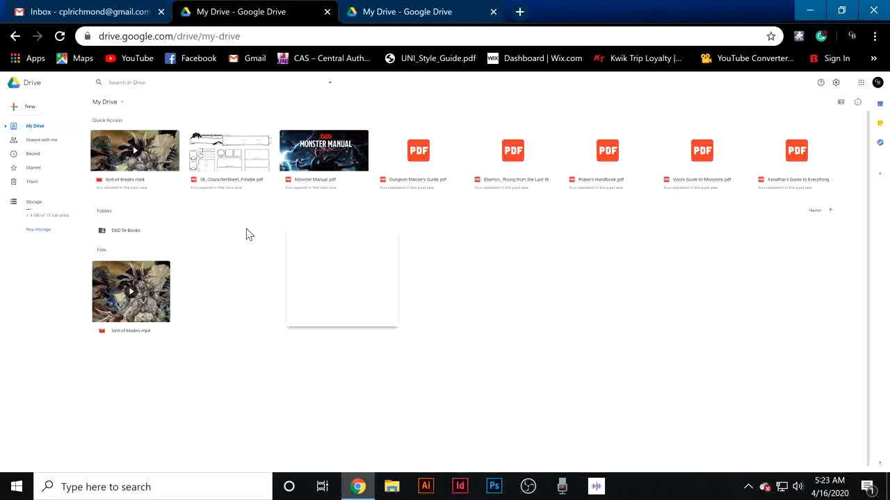
Create a new folder named EXAMPLE in My Drive.
right_click(219, 237)
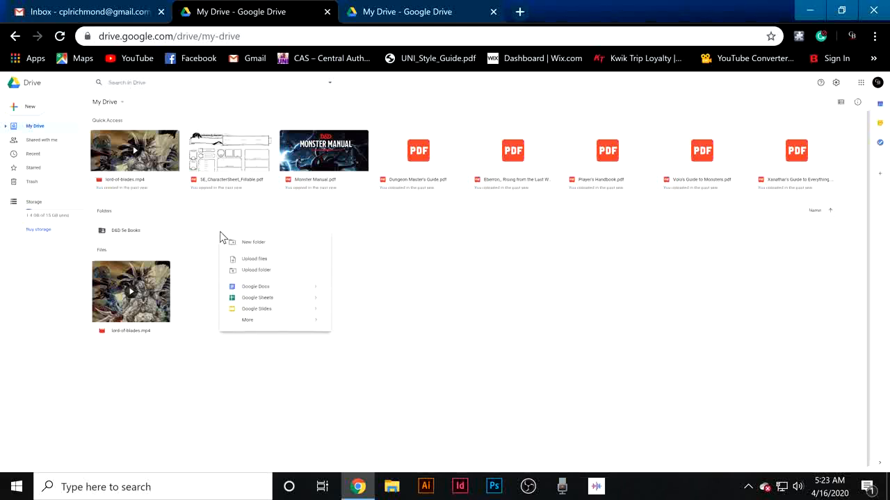
left_click(252, 245)
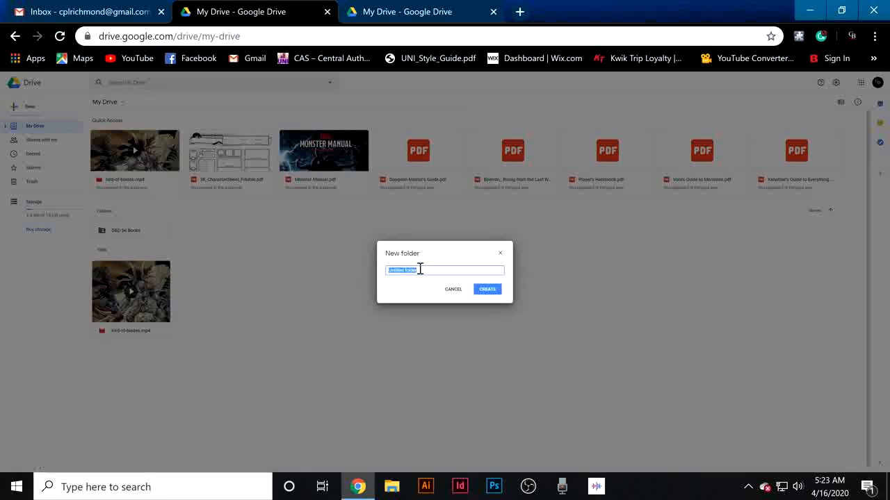
key("BackSpace")
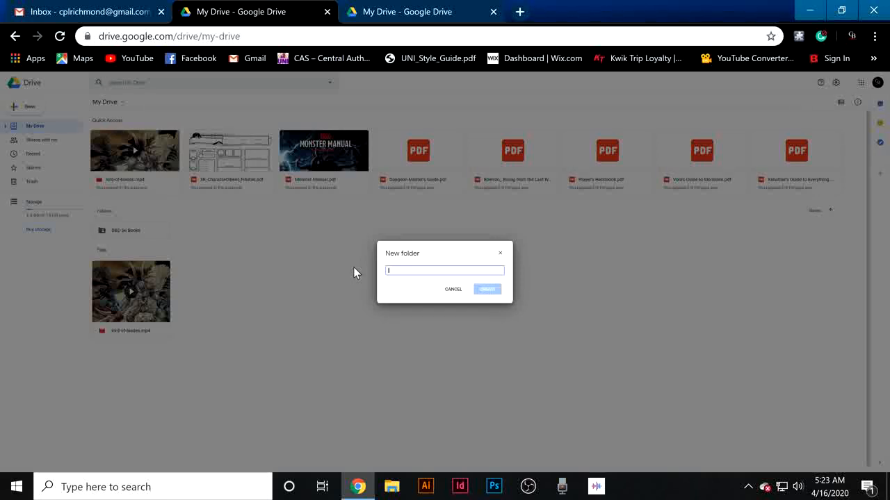
type("eXAMPLE")
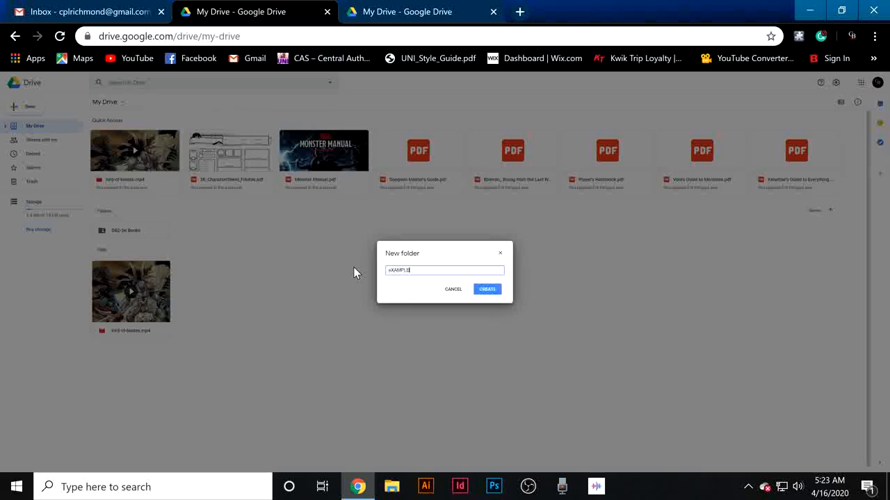
left_click(392, 270)
key("BackSpace")
type("E")
key("BackSpace")
left_click(494, 293)
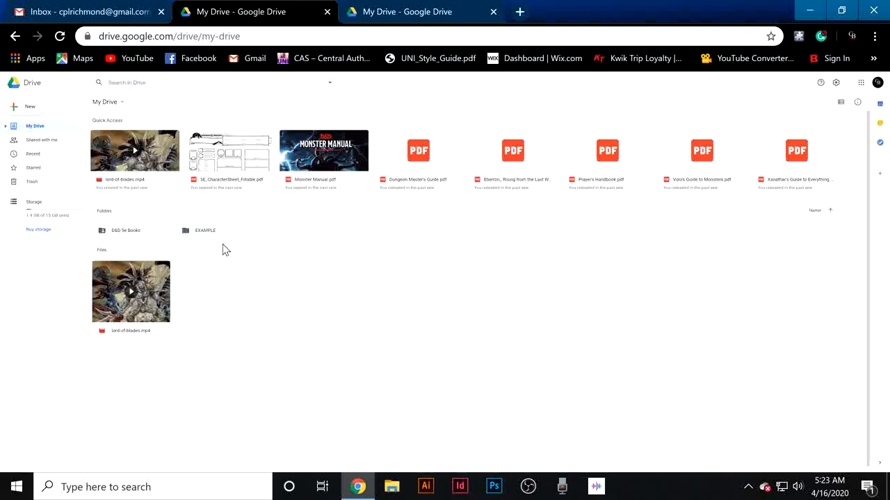
Open the EXAMPLE folder and upload the desktop Word document into it by dragging it onto the Drive window.
double_click(217, 232)
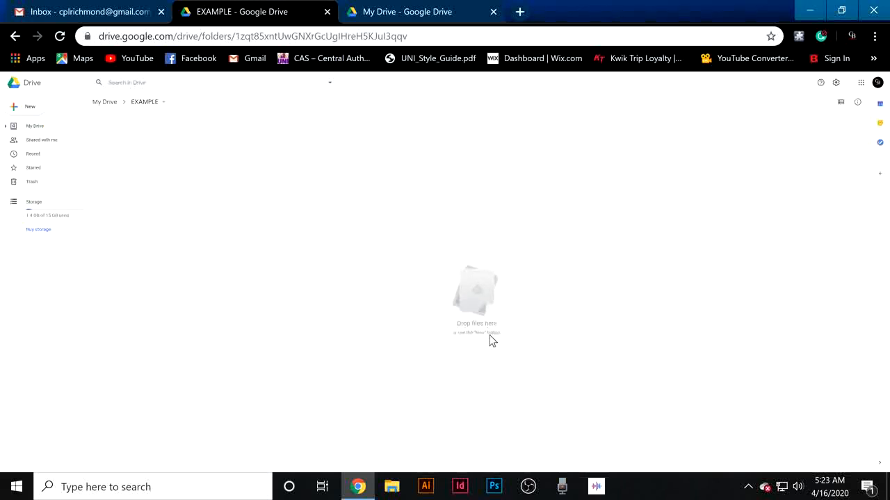
right_click(464, 286)
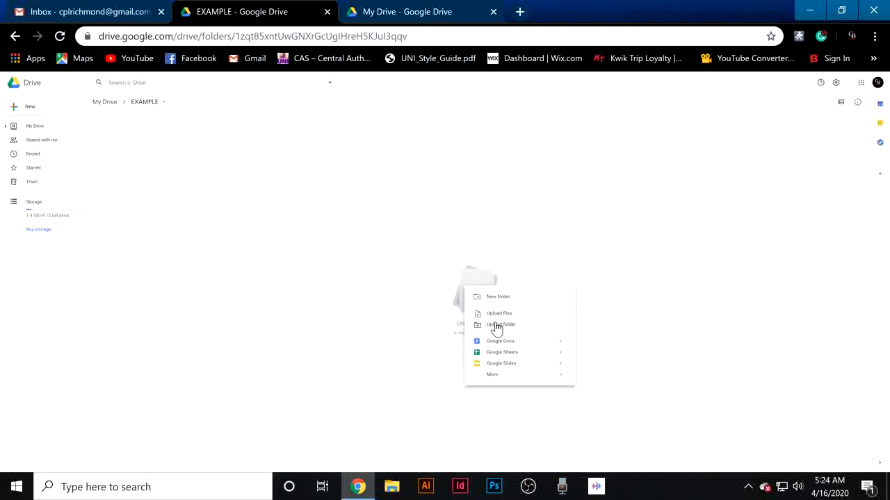
left_click(428, 264)
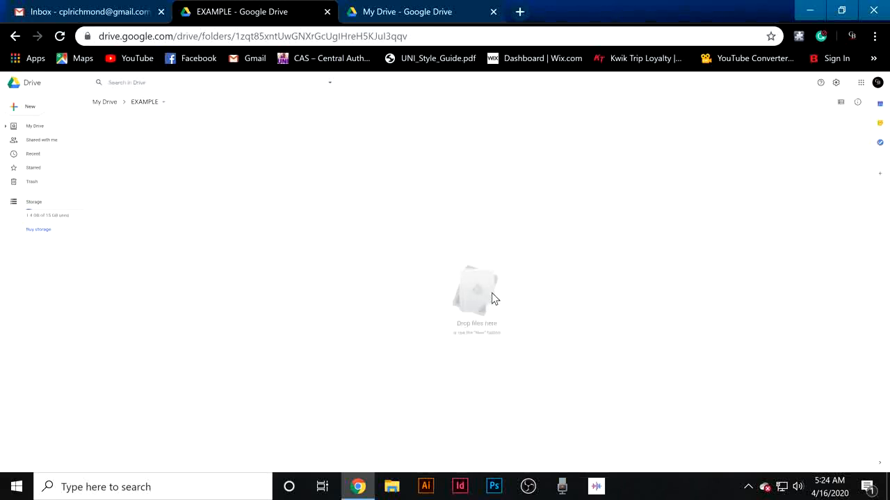
left_click(809, 12)
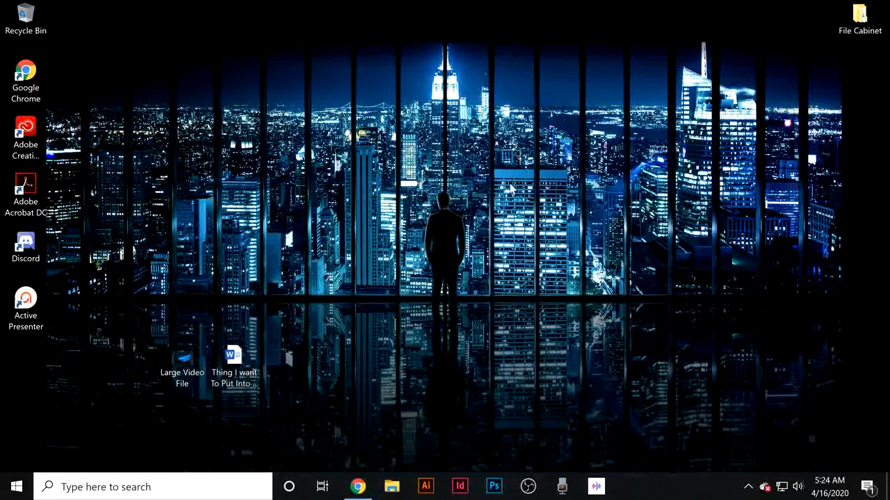
left_click(240, 359)
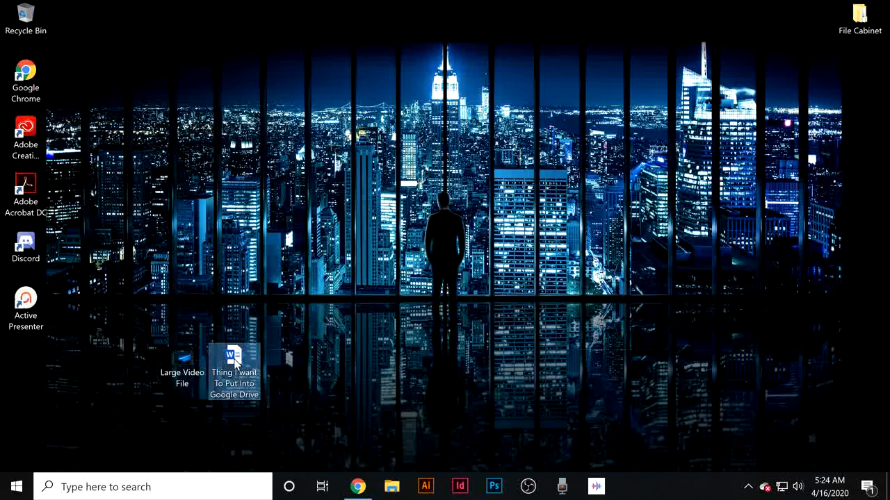
left_click_drag(234, 358, 359, 490)
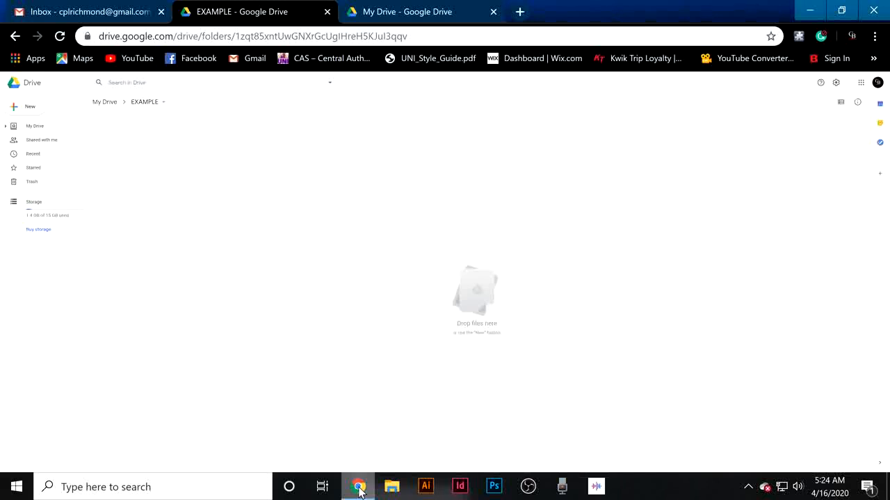
left_click_drag(359, 488, 466, 306)
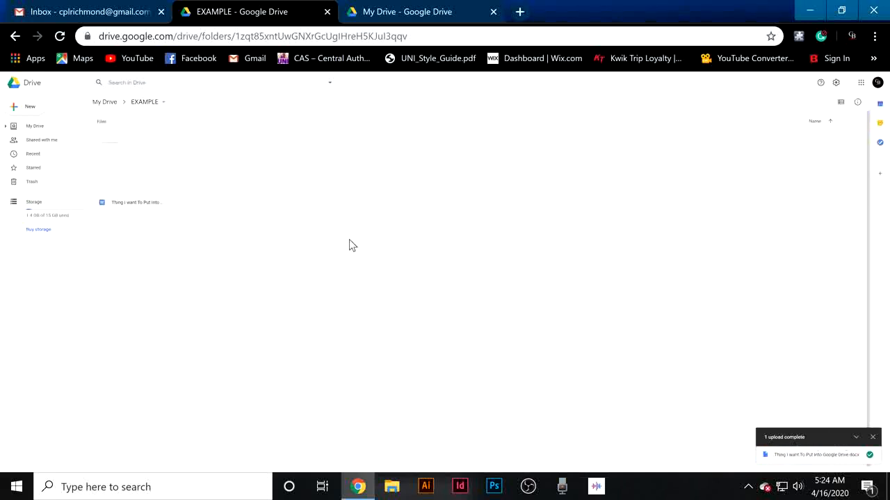
Preview the uploaded Word document in Drive.
double_click(138, 152)
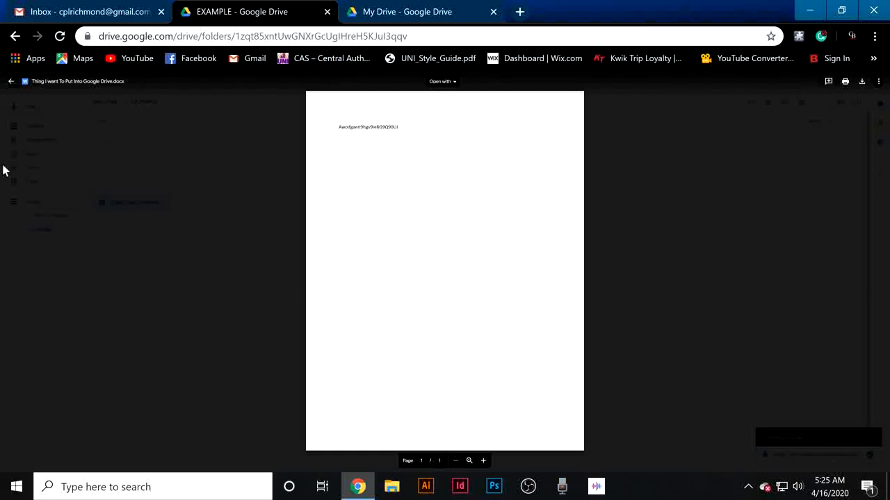
Reopen the uploaded Word document's preview in the EXAMPLE folder and close it again.
left_click(11, 81)
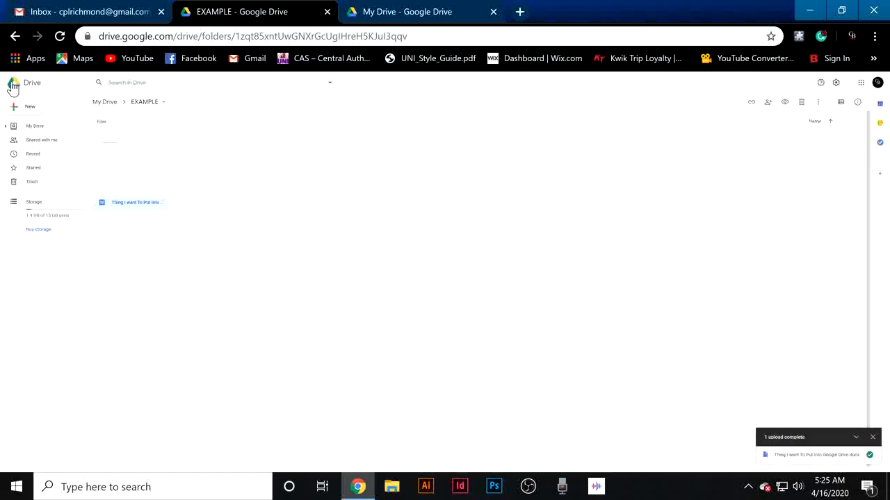
double_click(164, 175)
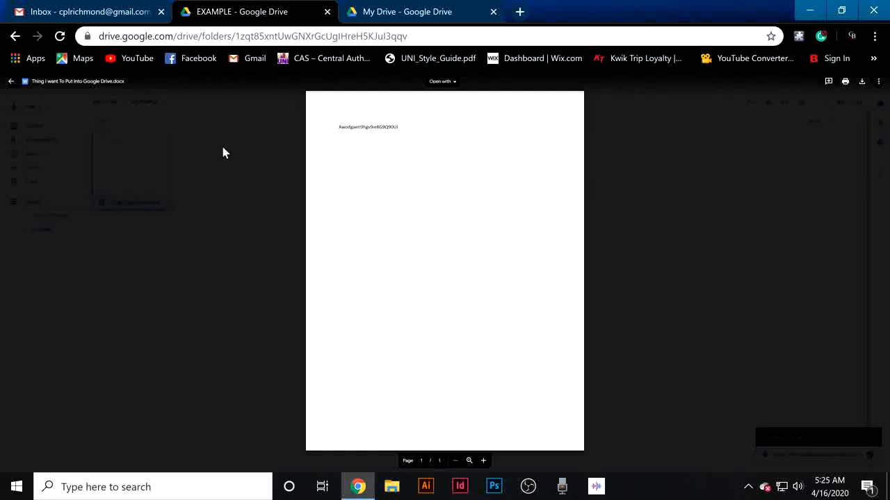
left_click(10, 84)
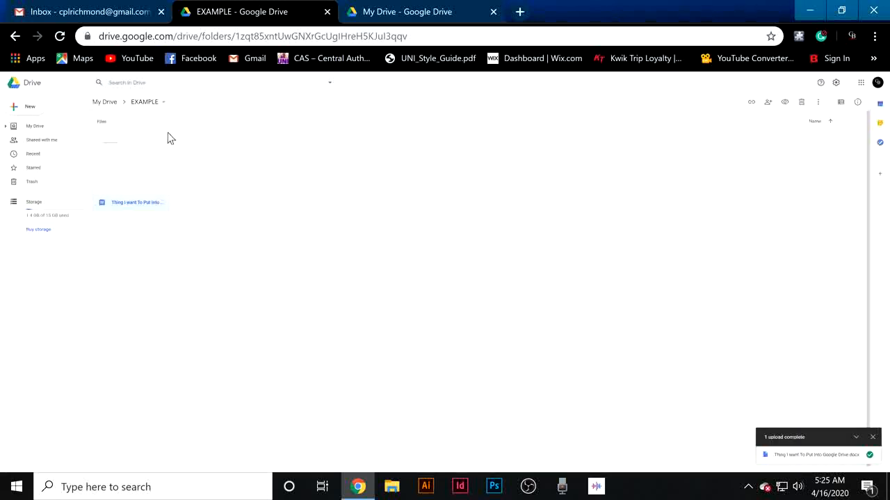
left_click(355, 202)
double_click(121, 171)
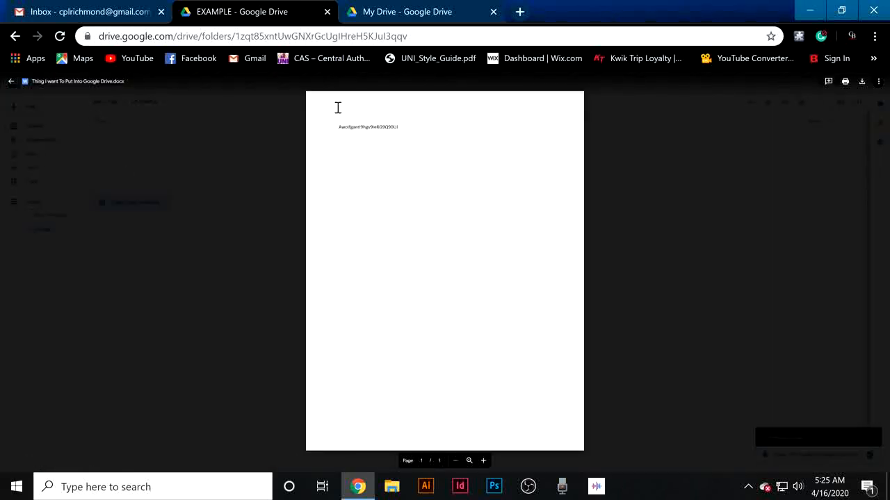
left_click(11, 83)
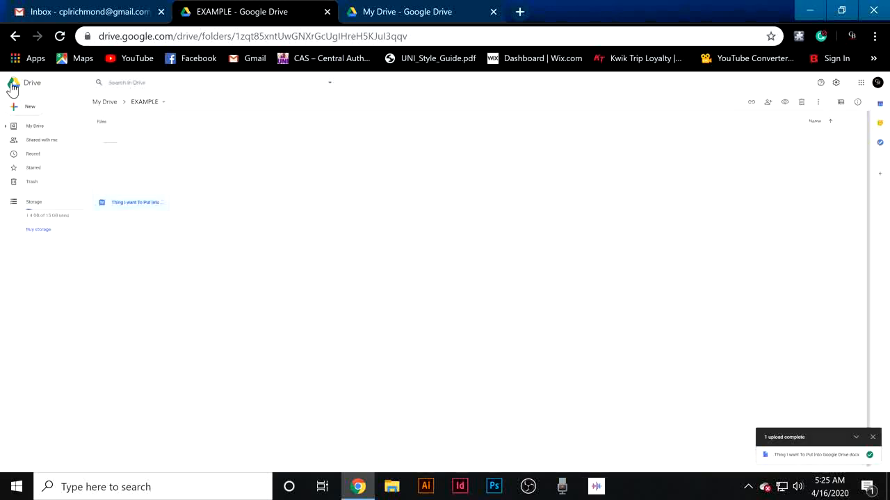
left_click(485, 221)
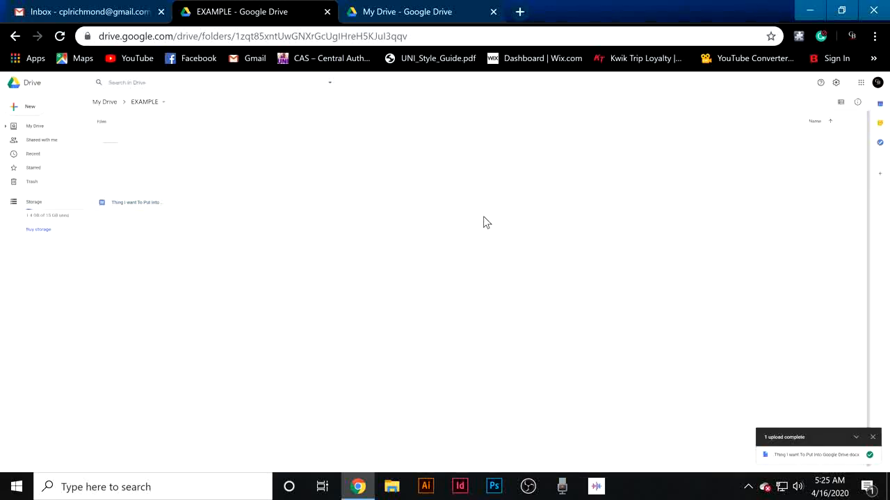
Upload the desktop Large Video File into the EXAMPLE folder by dragging it onto the Drive window, and try opening it.
left_click(808, 14)
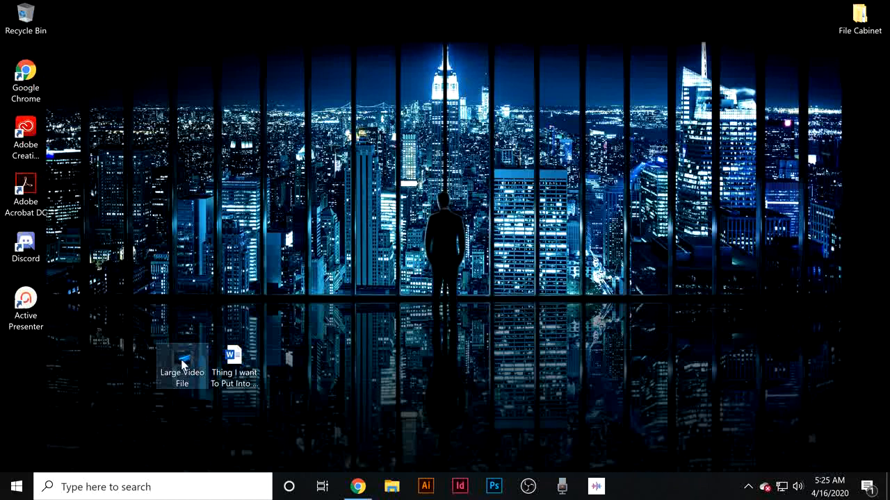
left_click_drag(183, 363, 419, 301)
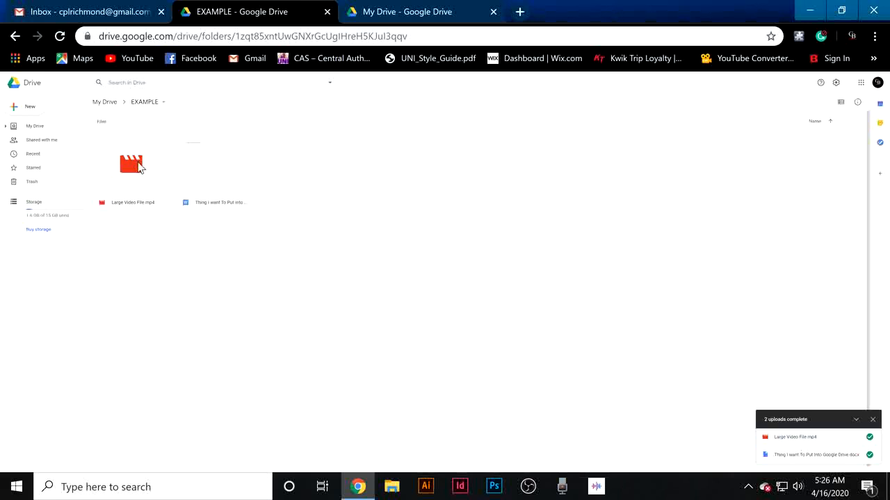
double_click(138, 167)
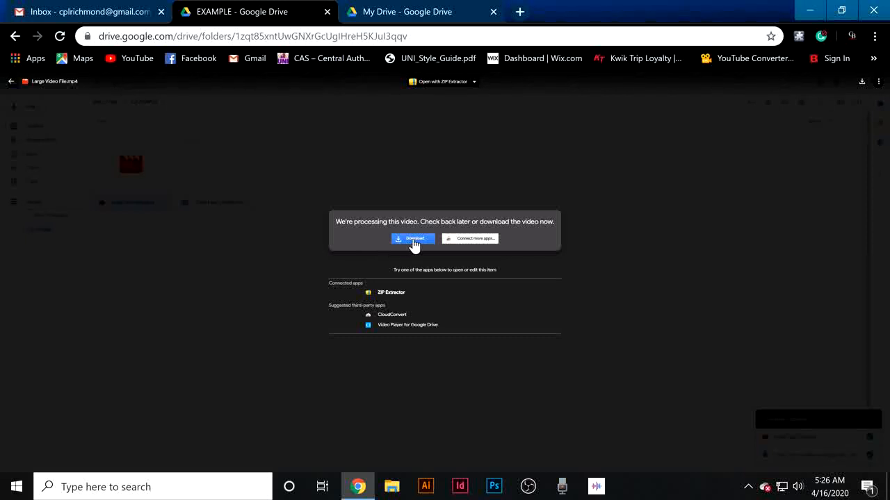
key("Escape")
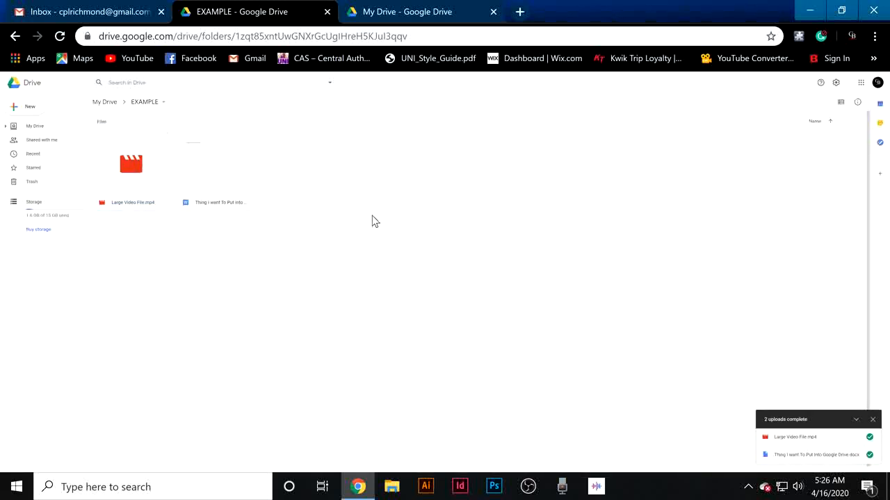
Switch to Gmail and start a new message addressed to the account's own contact.
left_click(119, 19)
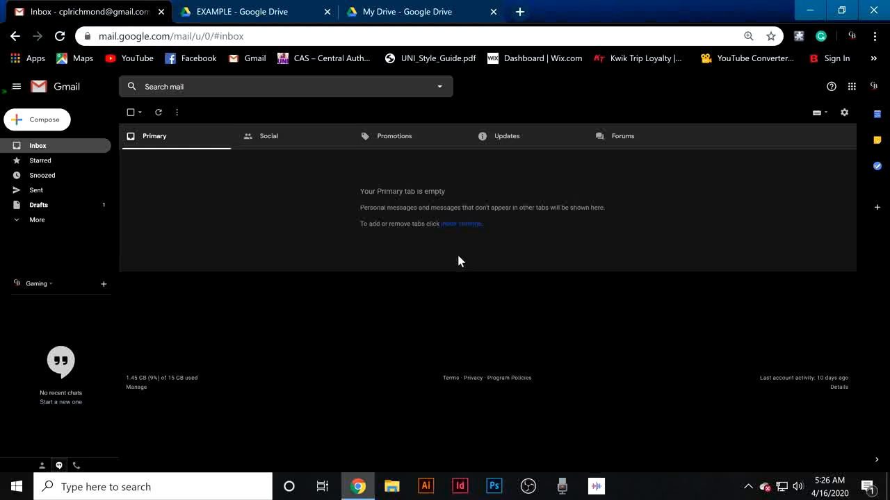
left_click(46, 123)
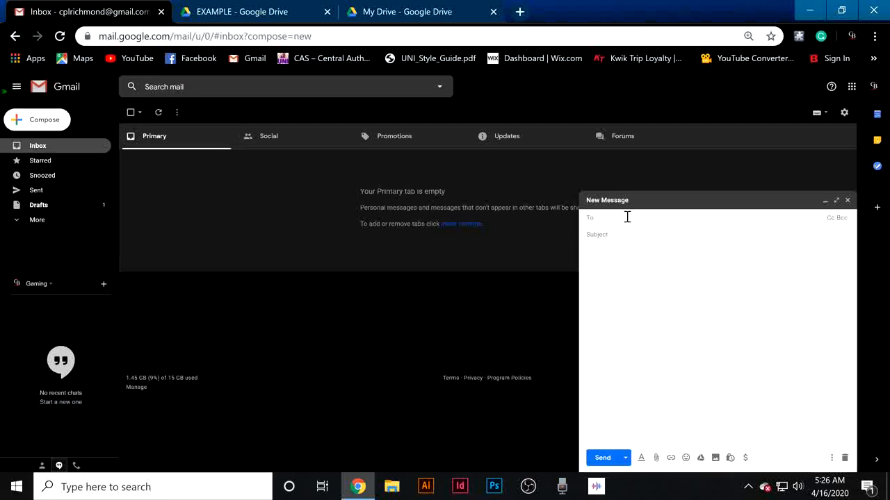
type("cp")
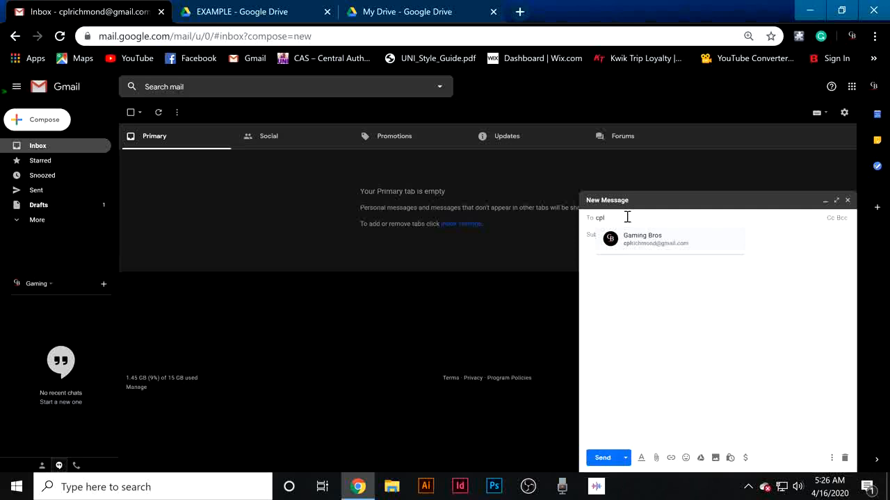
type("l")
left_click(638, 238)
left_click(636, 235)
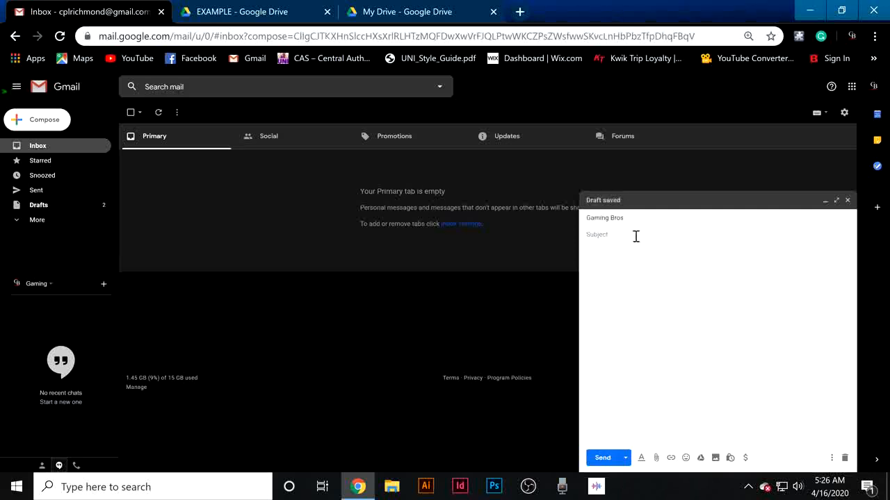
Enter example as the message subject and place the cursor in the body.
type("example")
right_click(628, 255)
left_click(628, 254)
Attach the Large Video File from the Desktop folder to the message.
left_click(657, 459)
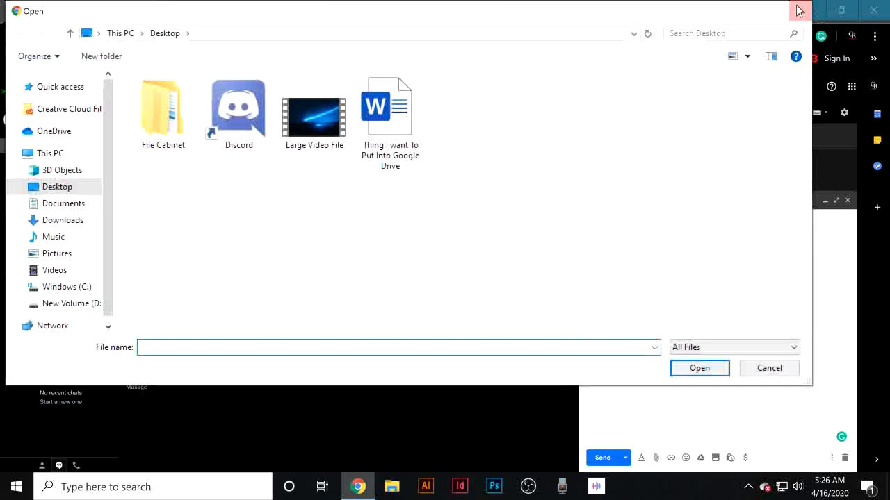
left_click(798, 11)
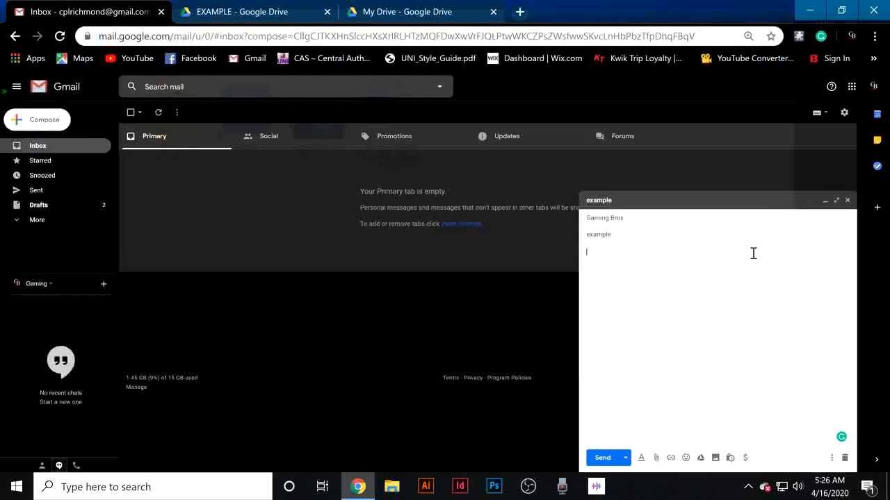
left_click(656, 459)
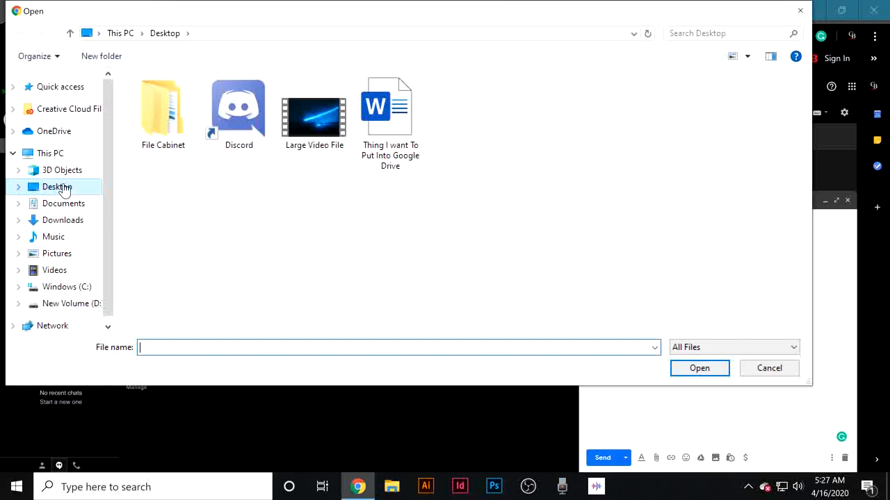
scroll(89, 287, "down", 1)
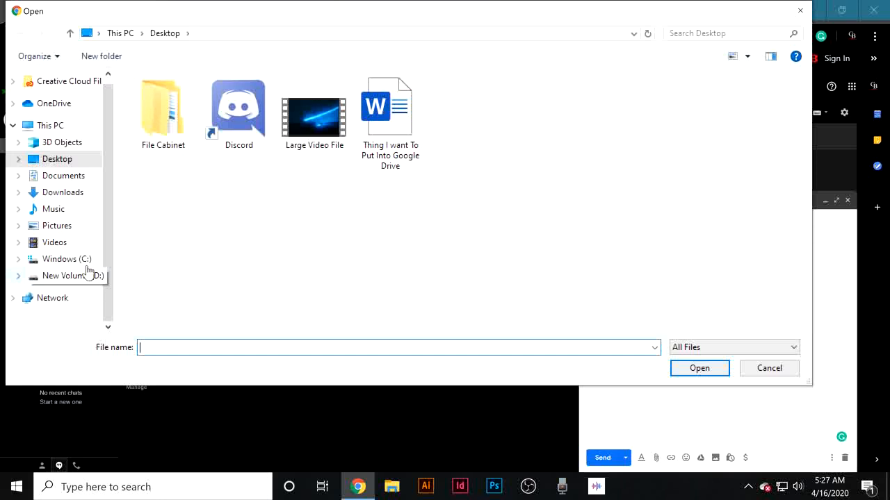
left_click(58, 161)
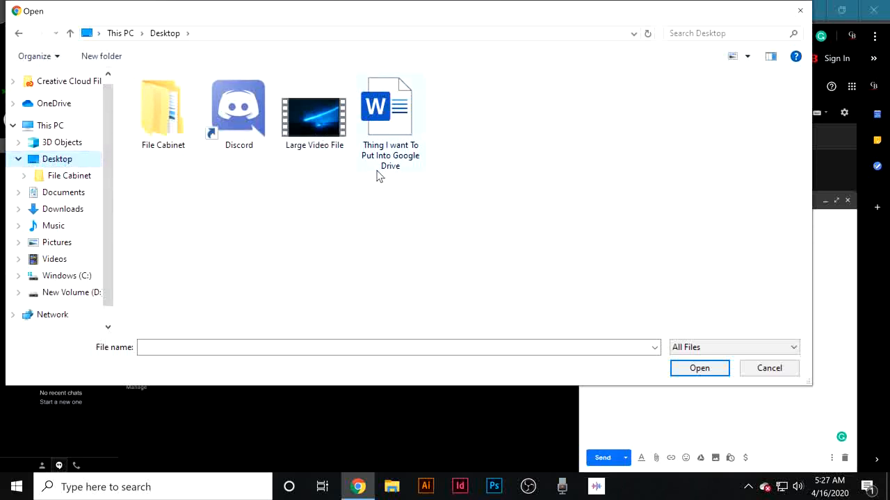
double_click(308, 119)
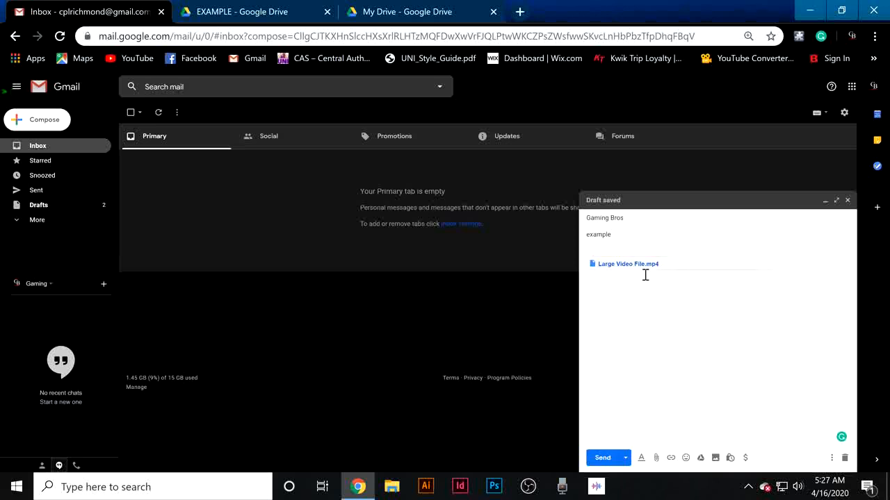
Send the example message with the video attached.
left_click(408, 11)
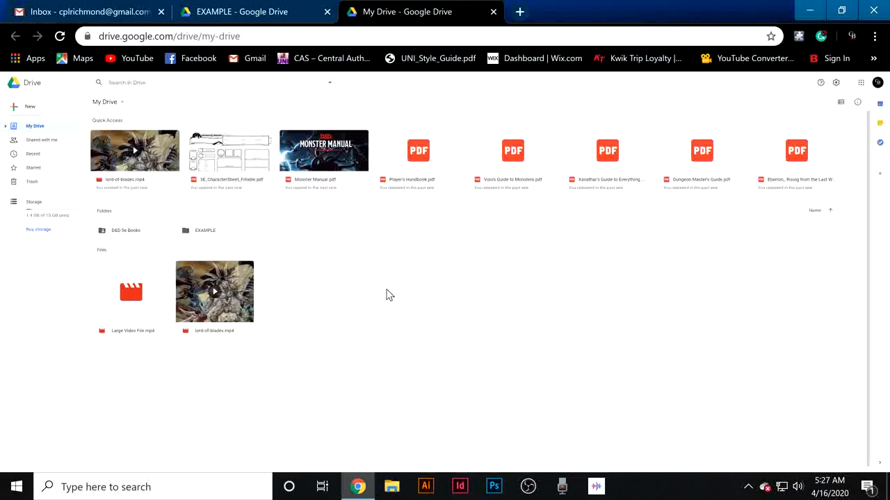
left_click(120, 21)
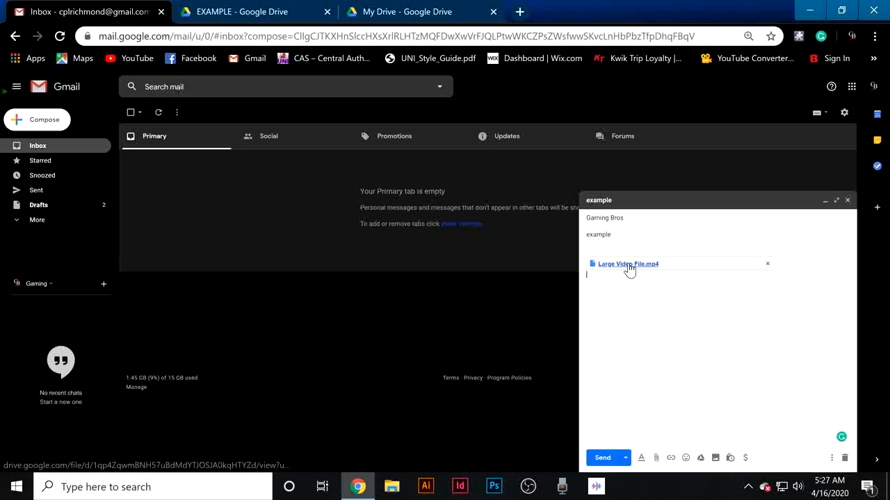
left_click(602, 458)
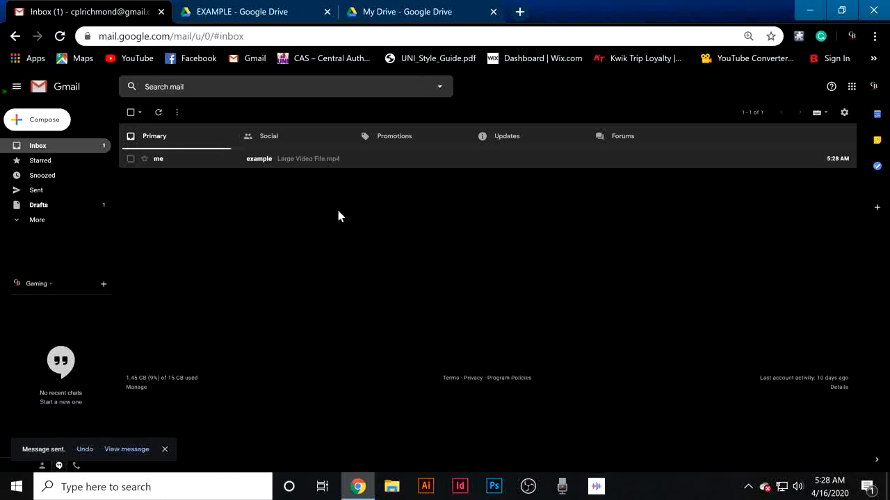
Open the received example message and preview its video attachment.
left_click(280, 162)
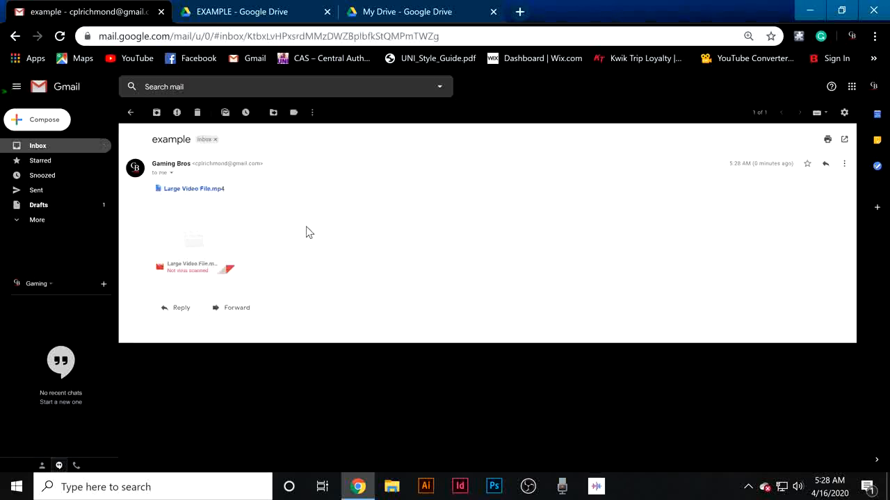
mouse_move(228, 266)
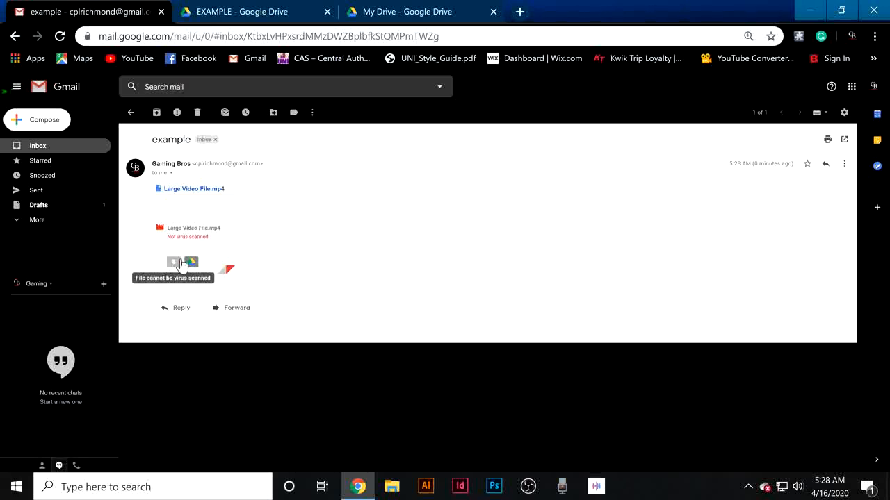
left_click(202, 240)
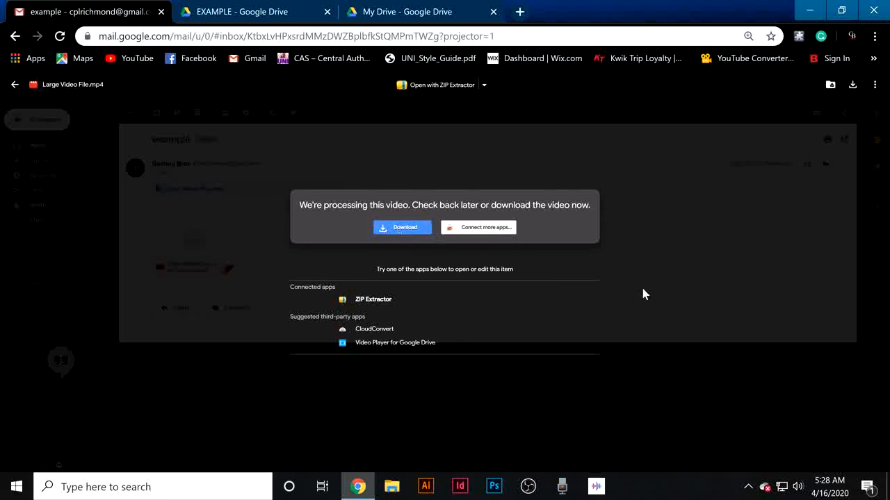
left_click(665, 283)
Download the video attachment and show the downloaded file in its folder.
mouse_move(201, 270)
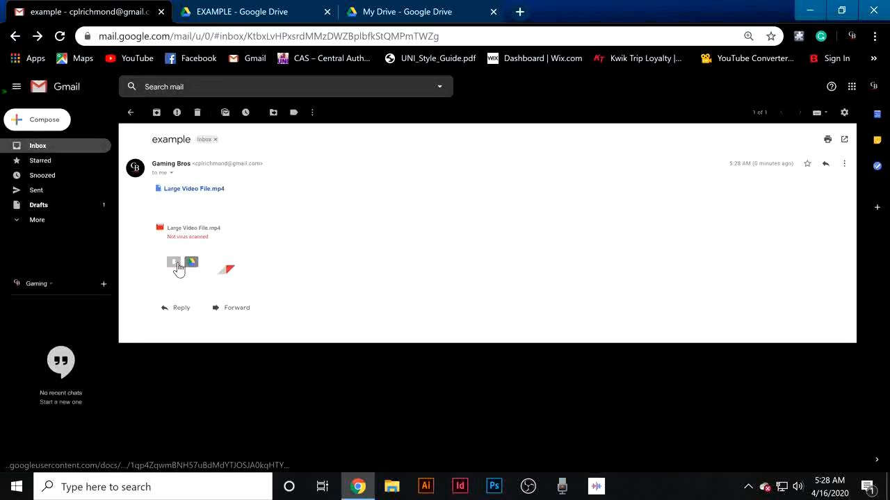
left_click(173, 264)
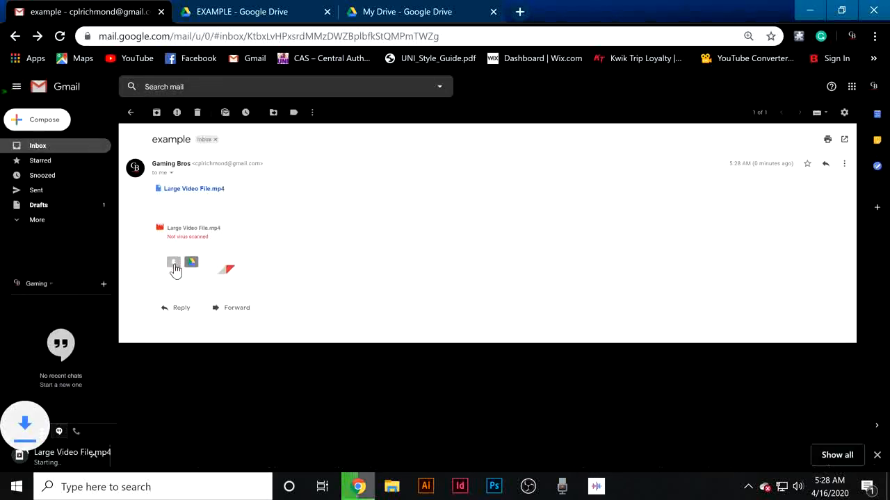
mouse_move(170, 273)
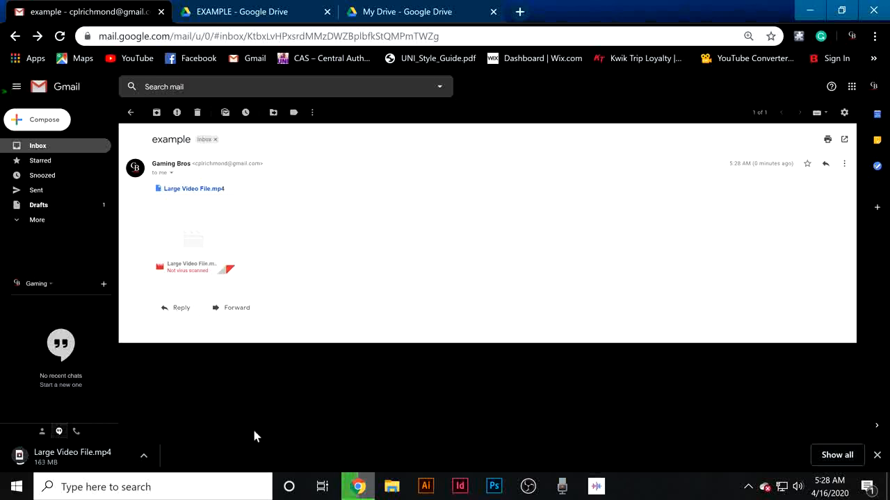
left_click(142, 458)
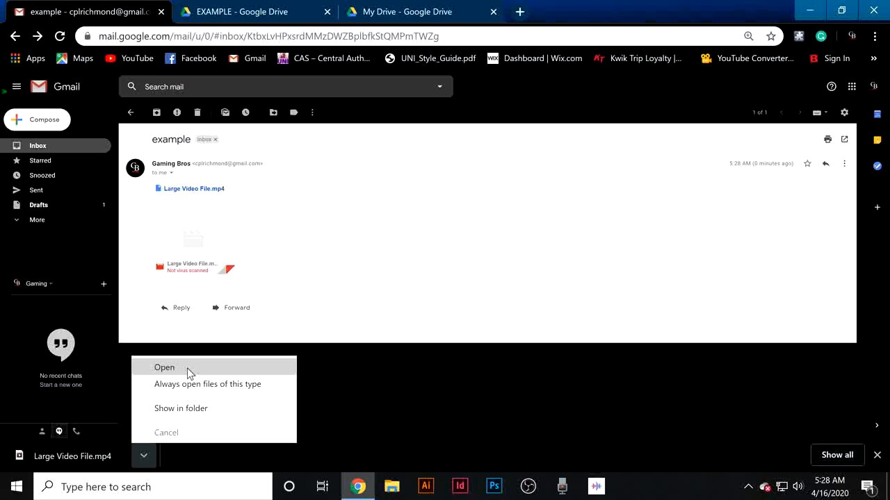
left_click(186, 410)
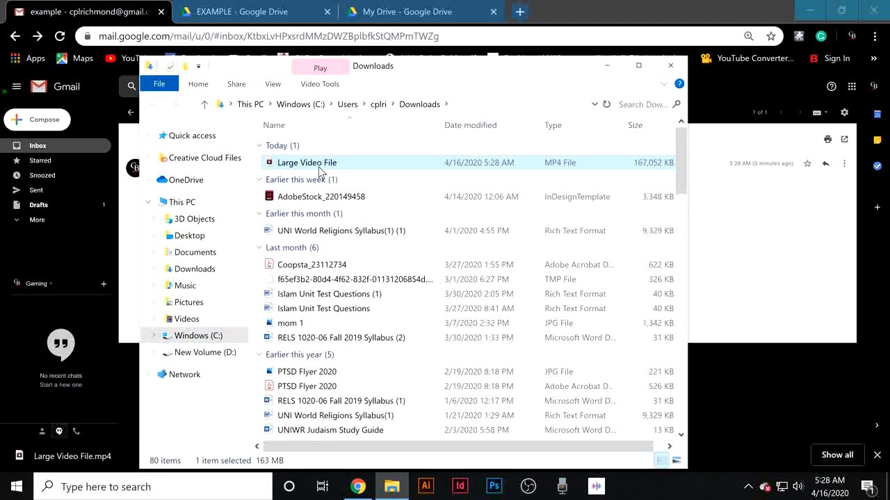
Move the downloaded Large Video File onto the Desktop, replacing the existing file there.
left_click_drag(320, 170, 192, 240)
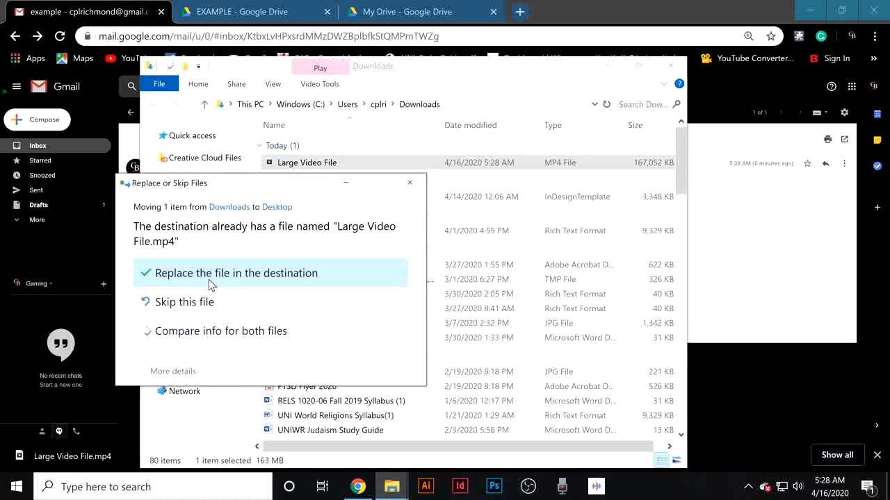
left_click(255, 276)
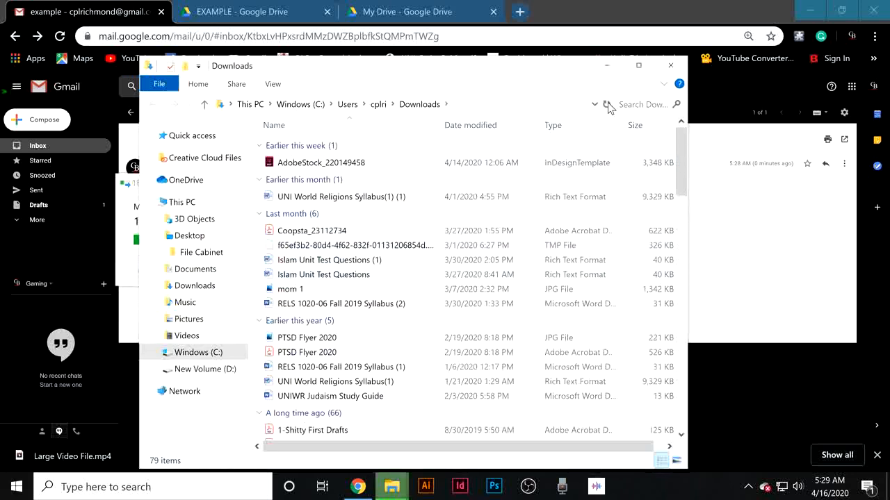
left_click(671, 70)
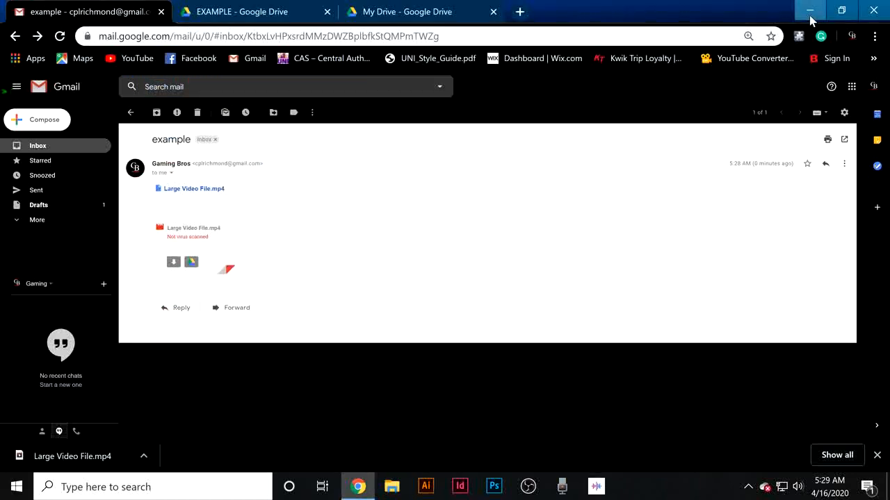
left_click(809, 13)
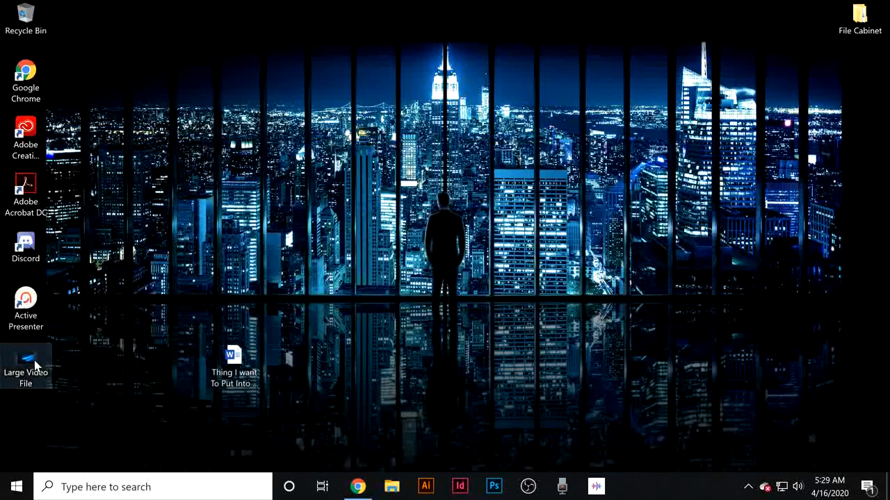
Move the Large Video File icon on the desktop next to the Word document.
mouse_move(26, 363)
left_click_drag(26, 362, 182, 364)
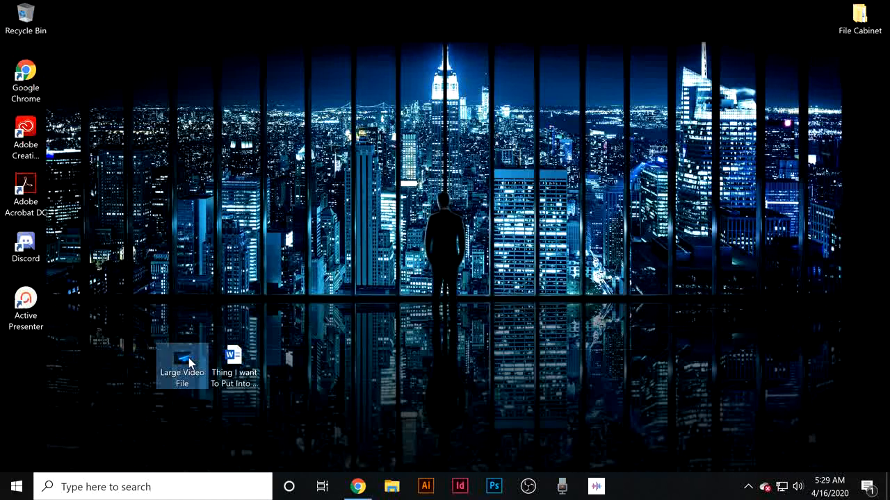
left_click(300, 308)
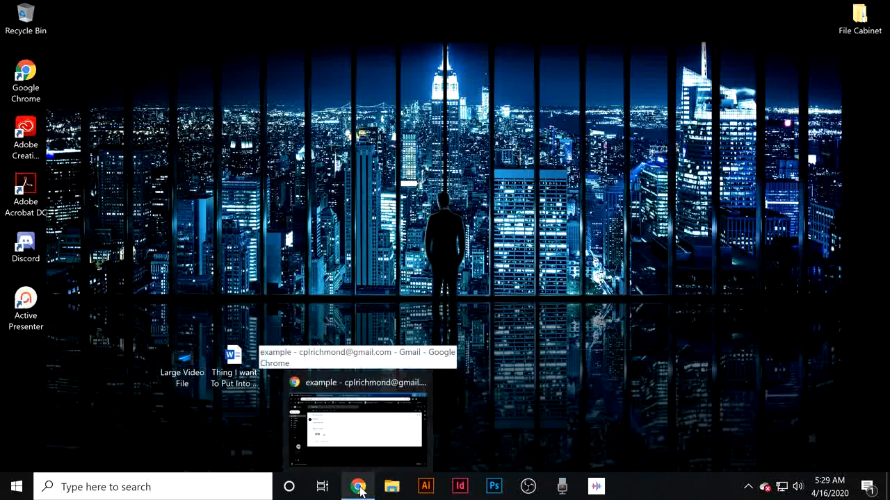
Open the EXAMPLE folder in Google Drive and preview the Large Video File.mp4 stored there.
left_click(358, 488)
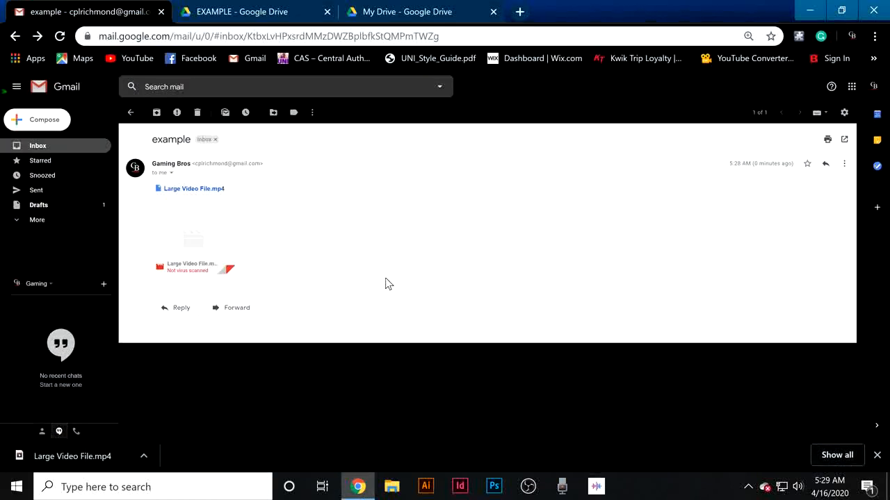
left_click(443, 14)
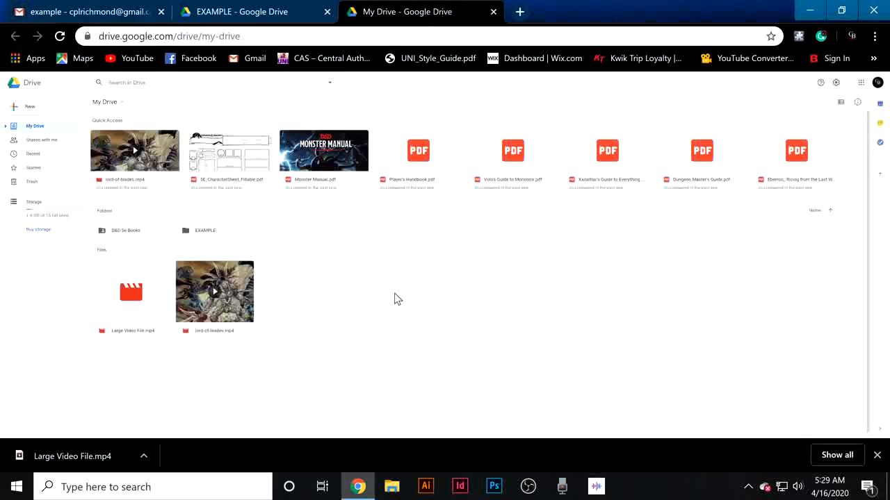
double_click(209, 233)
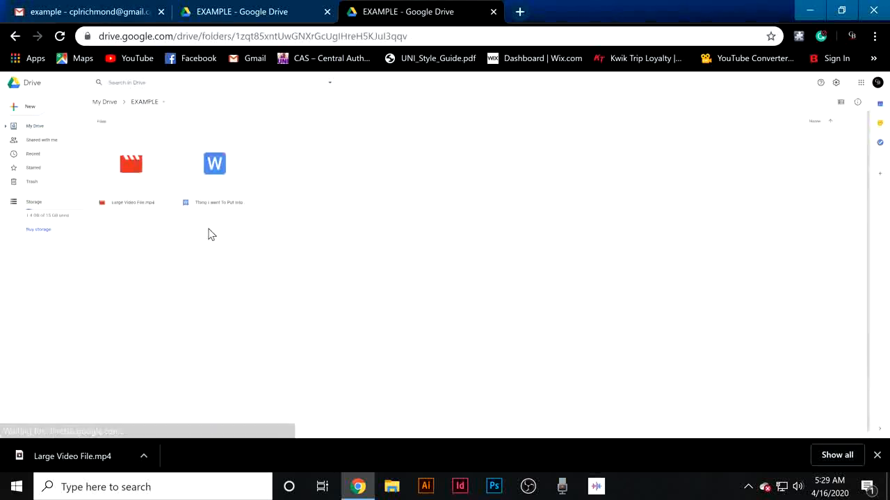
double_click(141, 180)
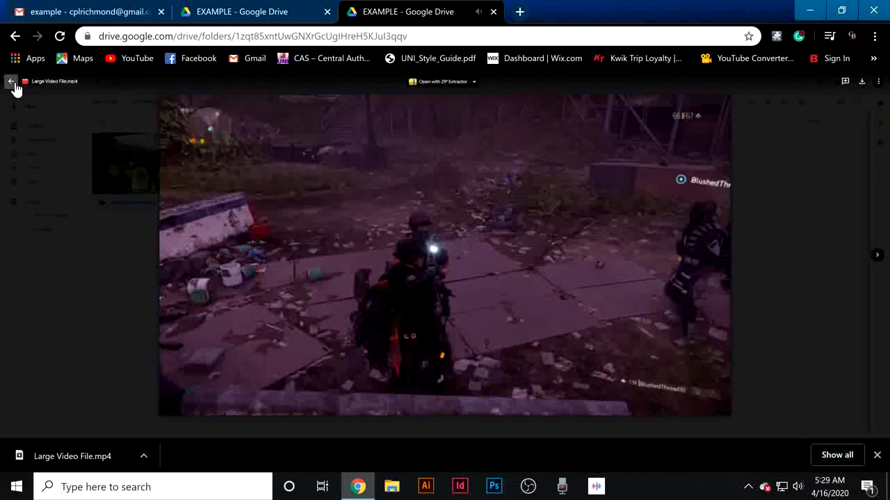
Close the Drive preview, return to the example message in Gmail, and preview its video attachment before closing it.
left_click(12, 82)
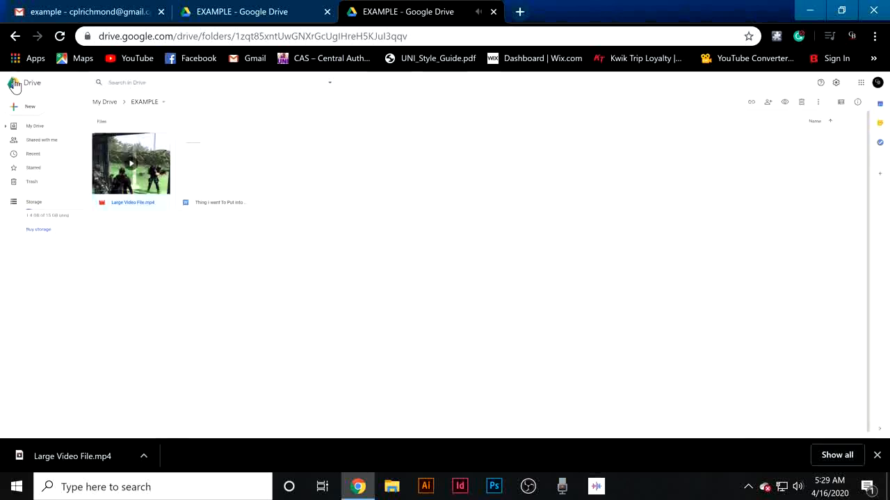
left_click(115, 15)
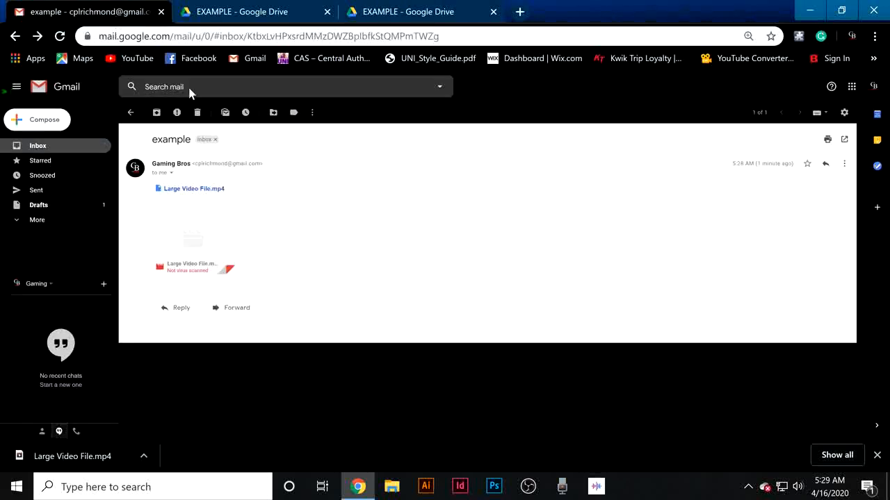
mouse_move(200, 251)
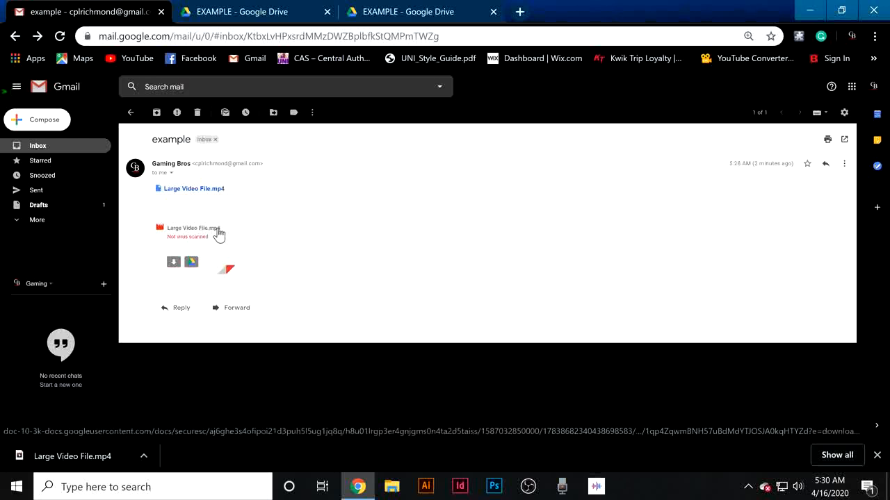
left_click(218, 235)
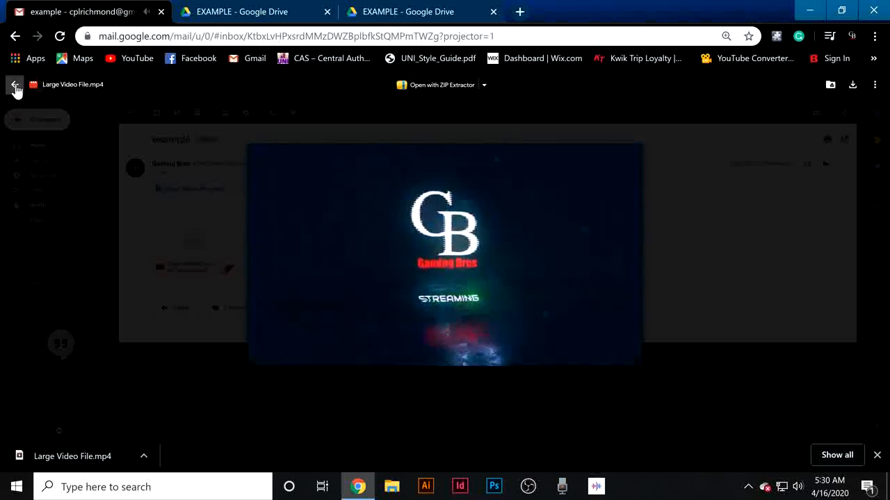
left_click(15, 86)
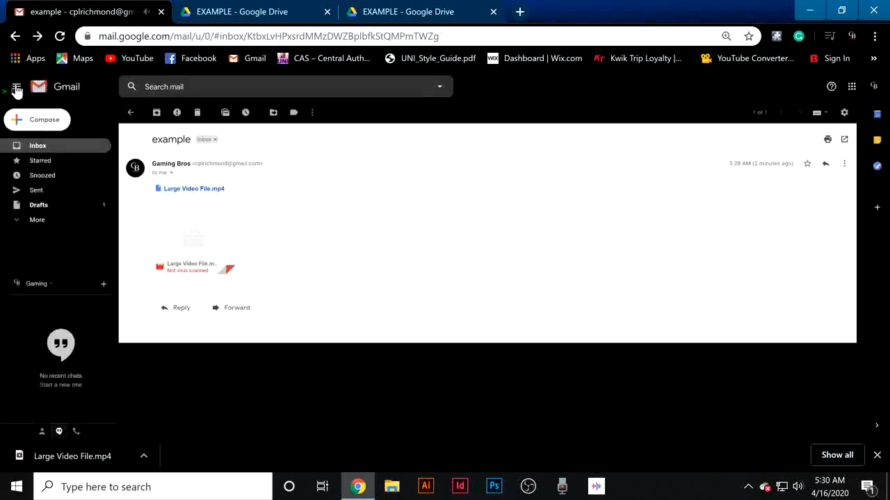
Open the message's linked Large Video File.mp4 in Drive, play it, and close that tab.
left_click(219, 193)
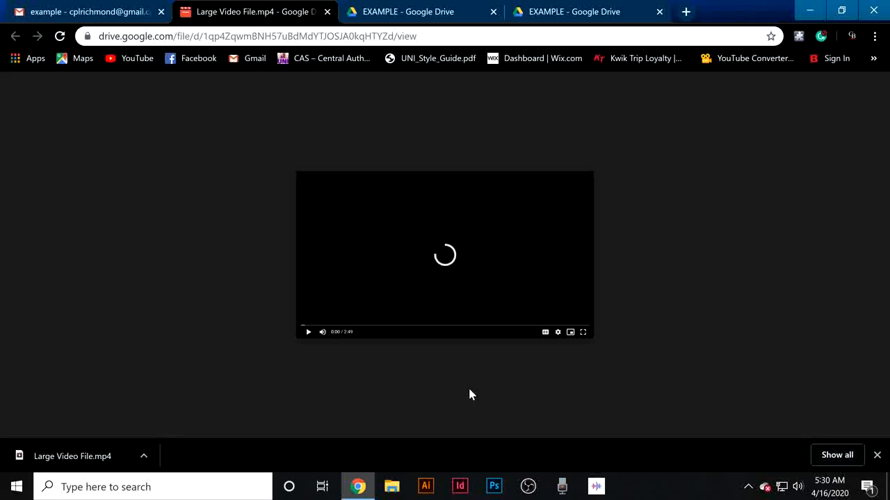
left_click(310, 333)
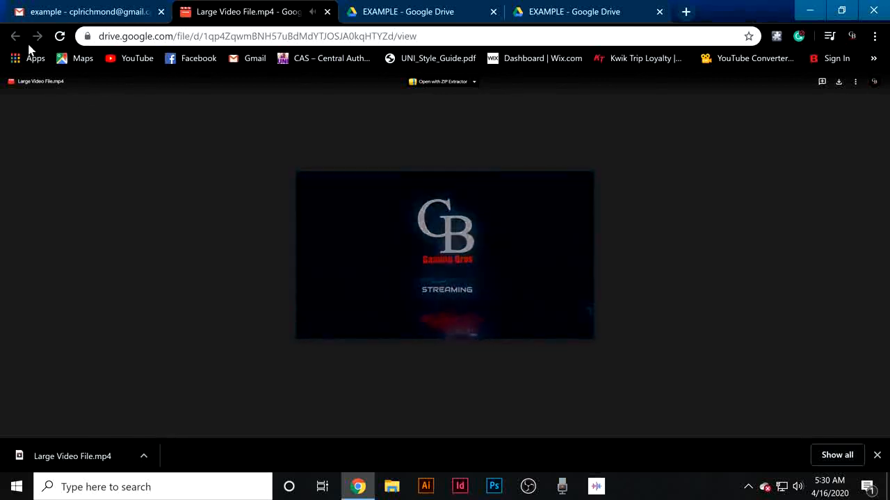
left_click(327, 11)
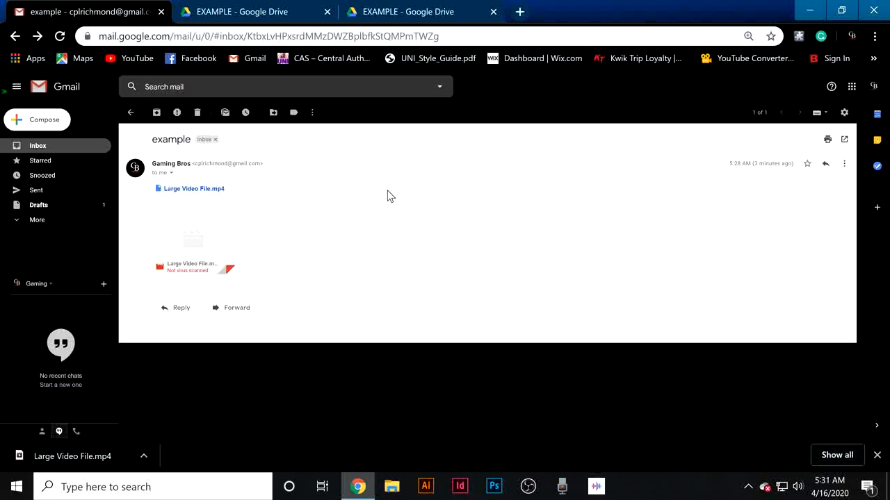
Return to the Gmail inbox and close the downloads bar.
left_click(130, 112)
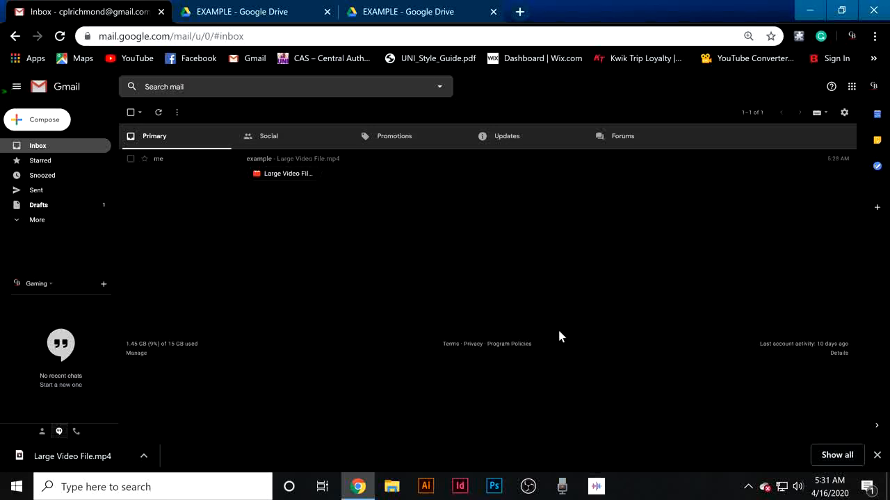
left_click(877, 456)
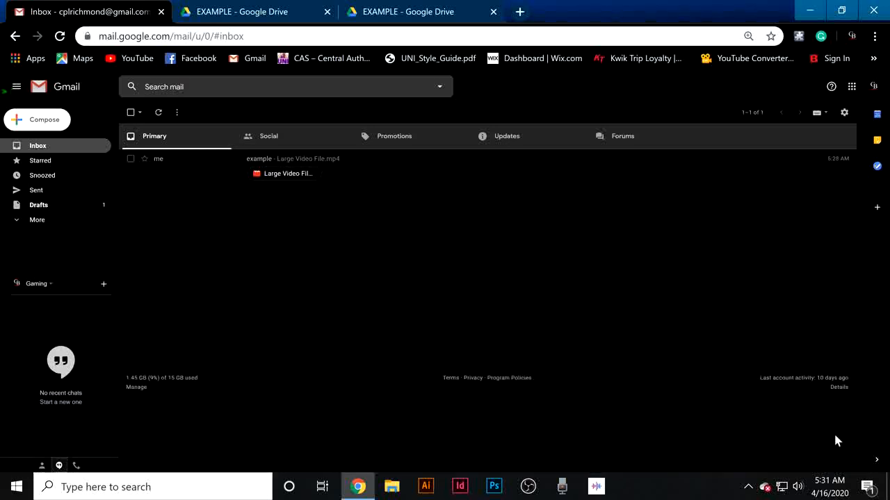